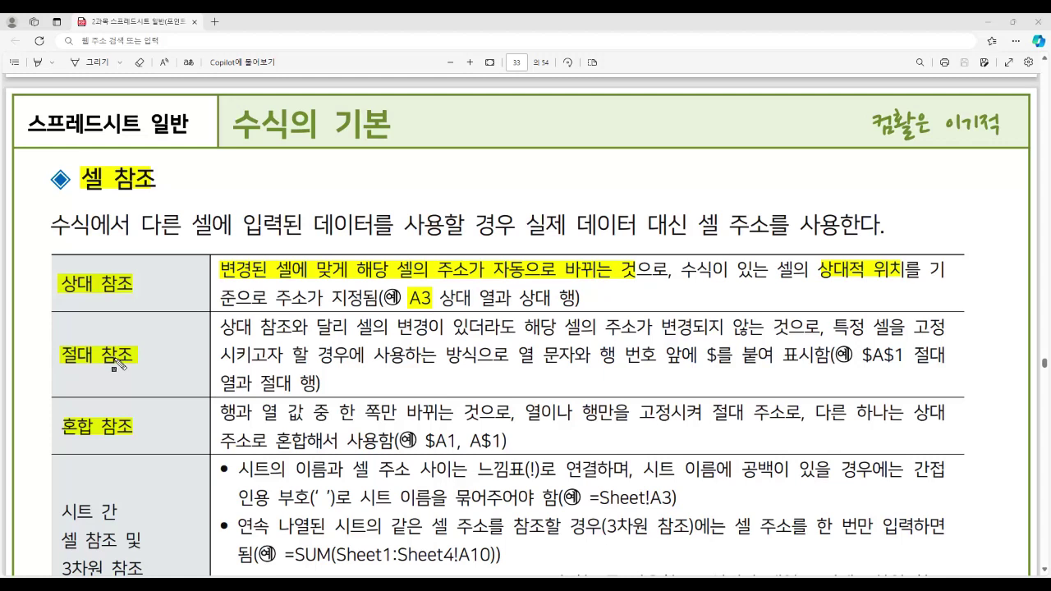
Highlight the $ sign and the $A$1, $A1 and A$1 examples in the cell reference table, and sketch a large red dollar sign.
left_click_drag(706, 355, 721, 355)
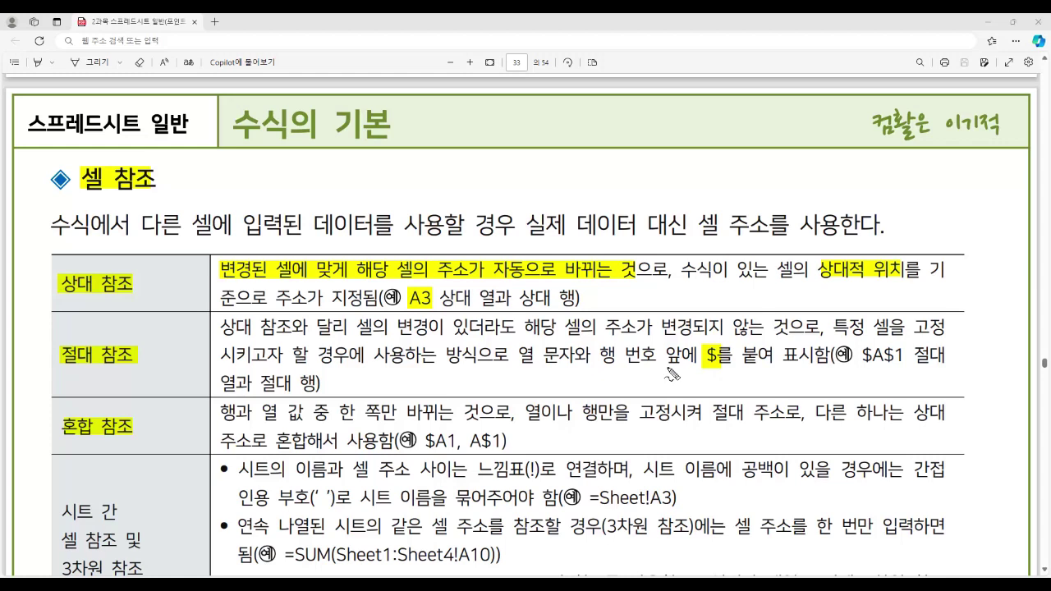
mouse_move(669, 348)
left_mouse_down()
mouse_move(653, 363)
mouse_move(662, 353)
mouse_move(663, 371)
left_mouse_up()
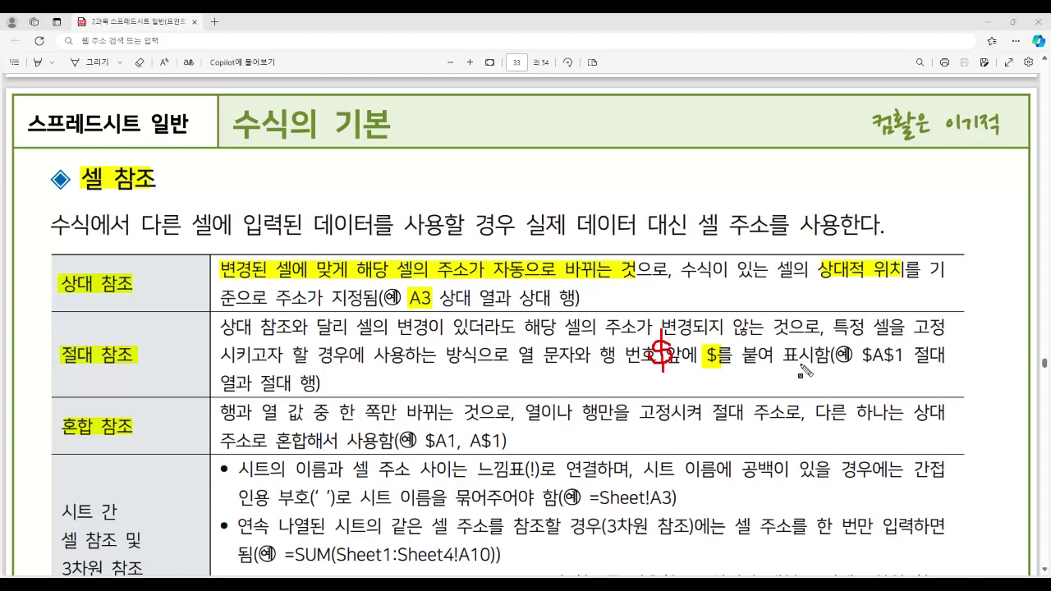
left_click_drag(862, 352, 906, 370)
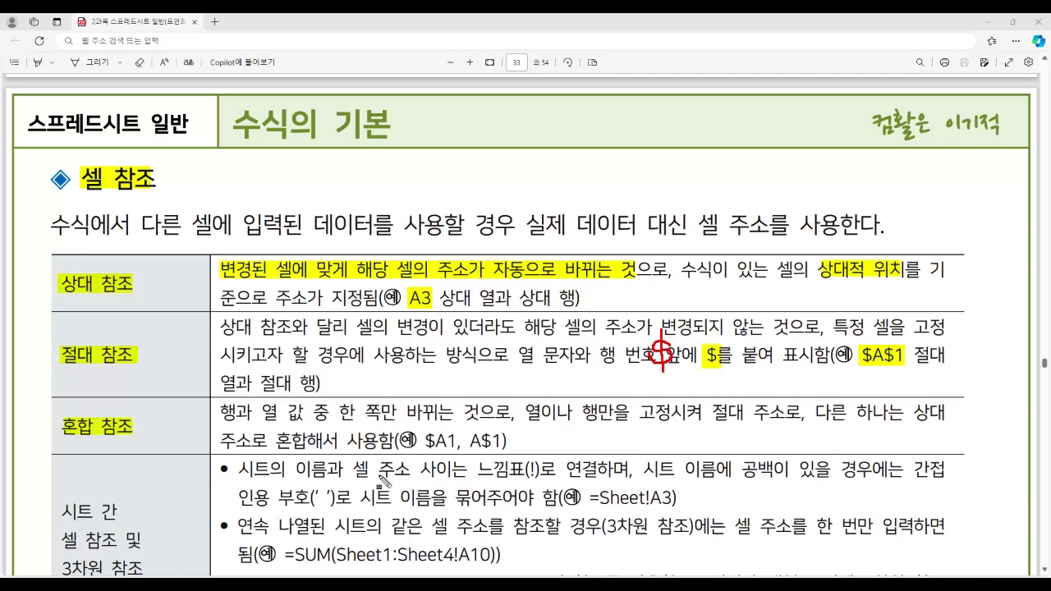
left_click_drag(422, 441, 508, 443)
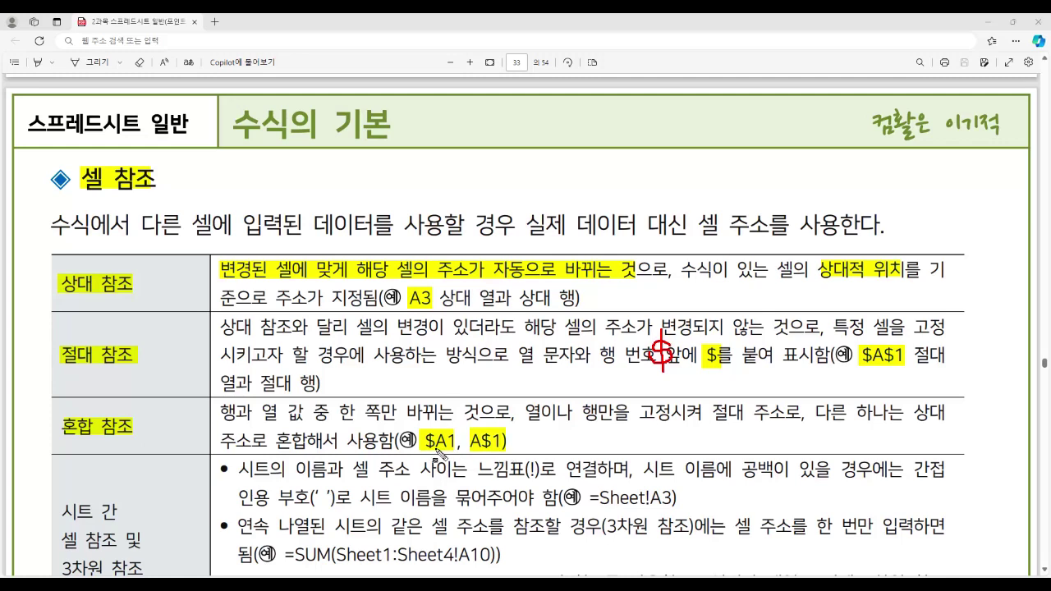
Frame the 상대 참조, 절대 참조 and 혼합 참조 labels and the mixed reference examples in red, and clear all annotations.
left_click_drag(70, 281, 139, 296)
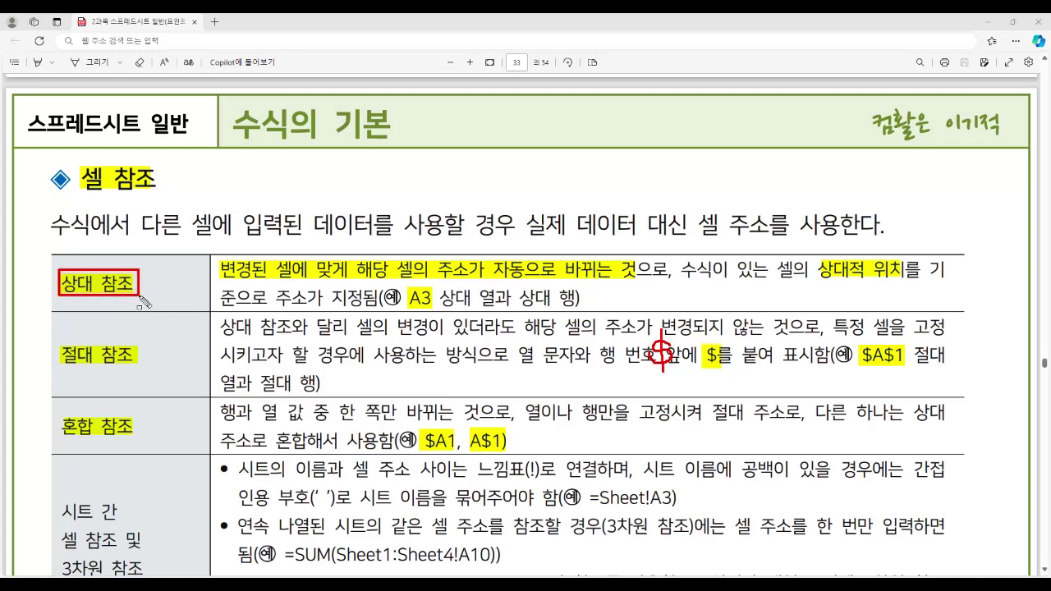
mouse_move(59, 344)
left_mouse_down()
mouse_move(86, 363)
mouse_move(138, 368)
left_mouse_up()
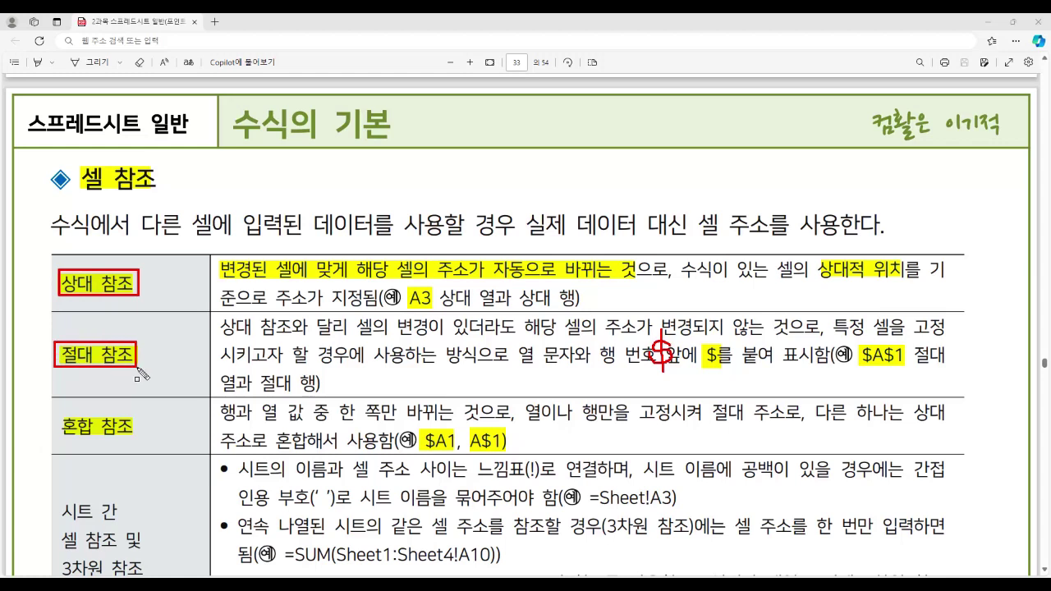
left_click_drag(58, 415, 140, 452)
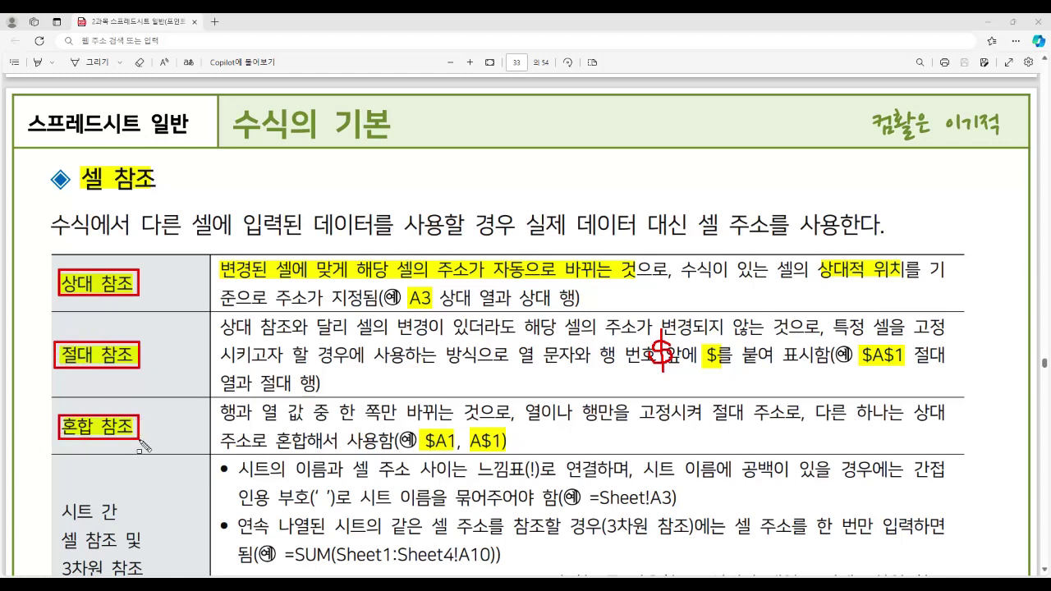
mouse_move(419, 427)
left_mouse_down()
mouse_move(424, 448)
mouse_move(479, 461)
mouse_move(511, 454)
left_mouse_up()
key("Escape")
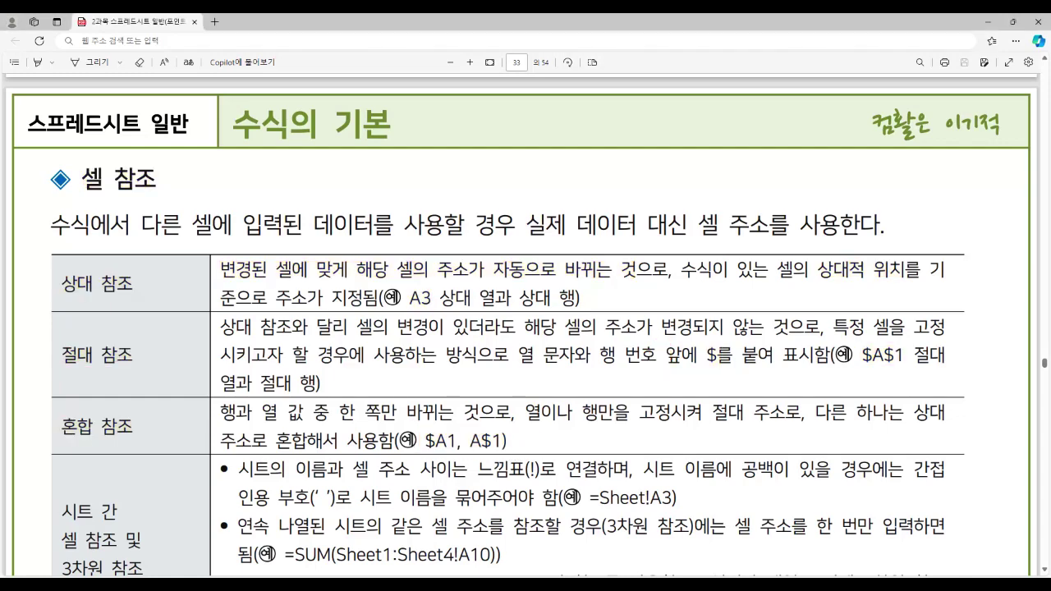
Switch to the Excel workbook, enter =SUM(B2:C2) in cell D2 of Sheet20, and inspect the formula's referenced cells.
key("alt+Tab")
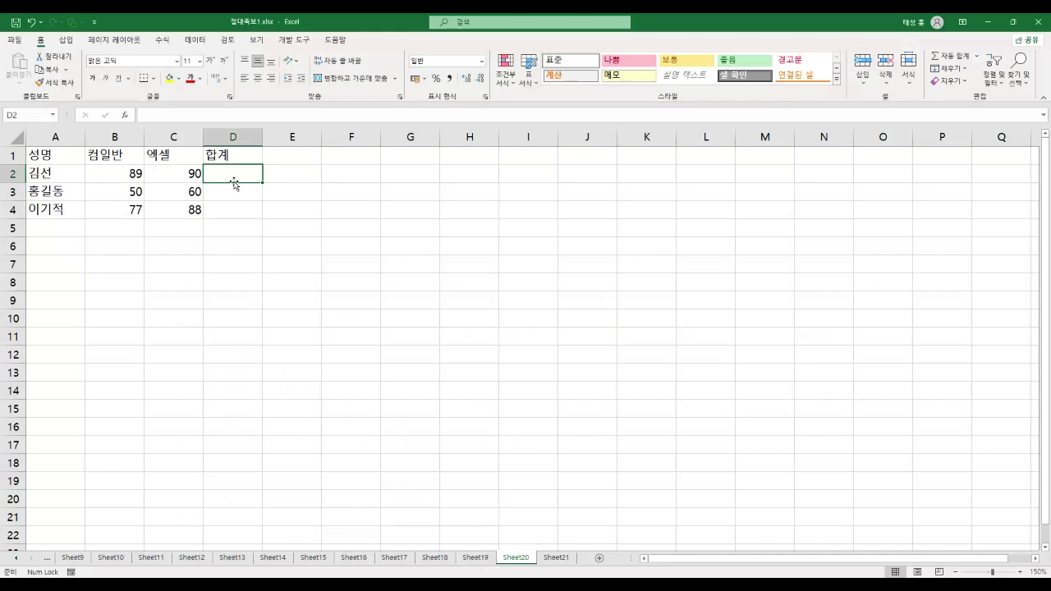
type("=")
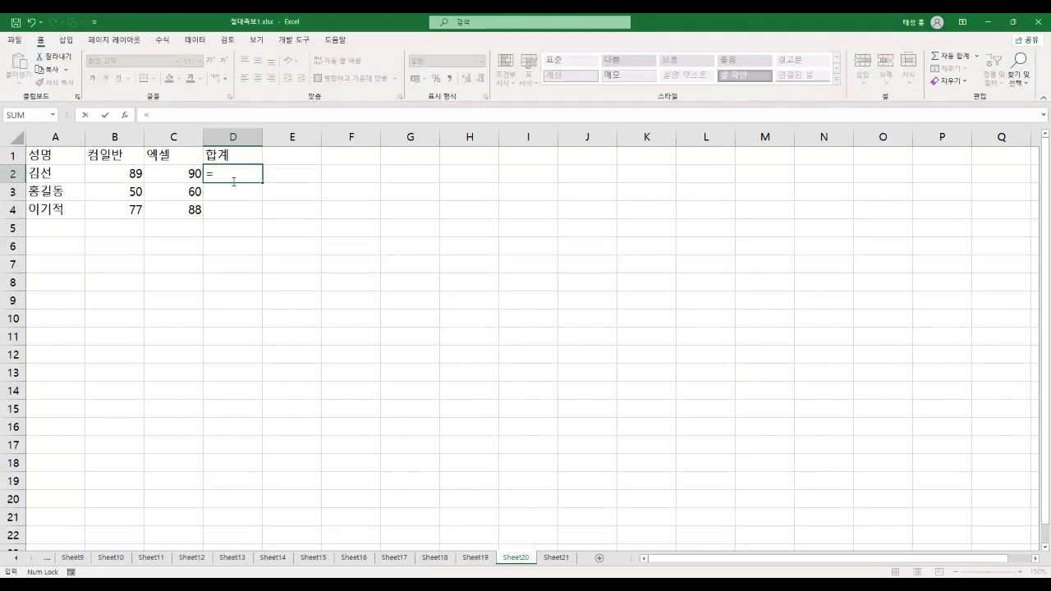
type("su")
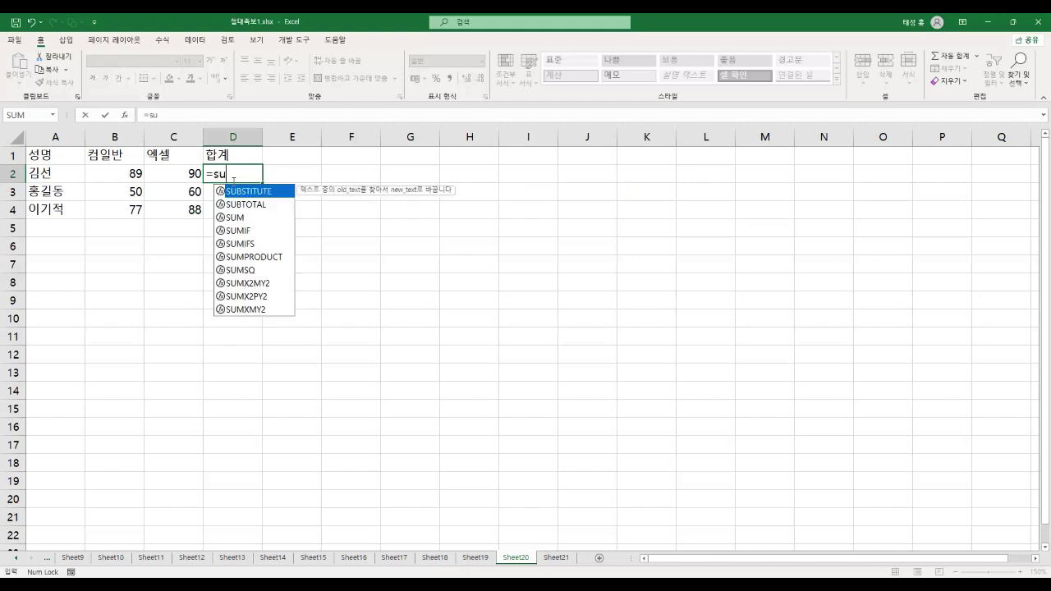
type("m")
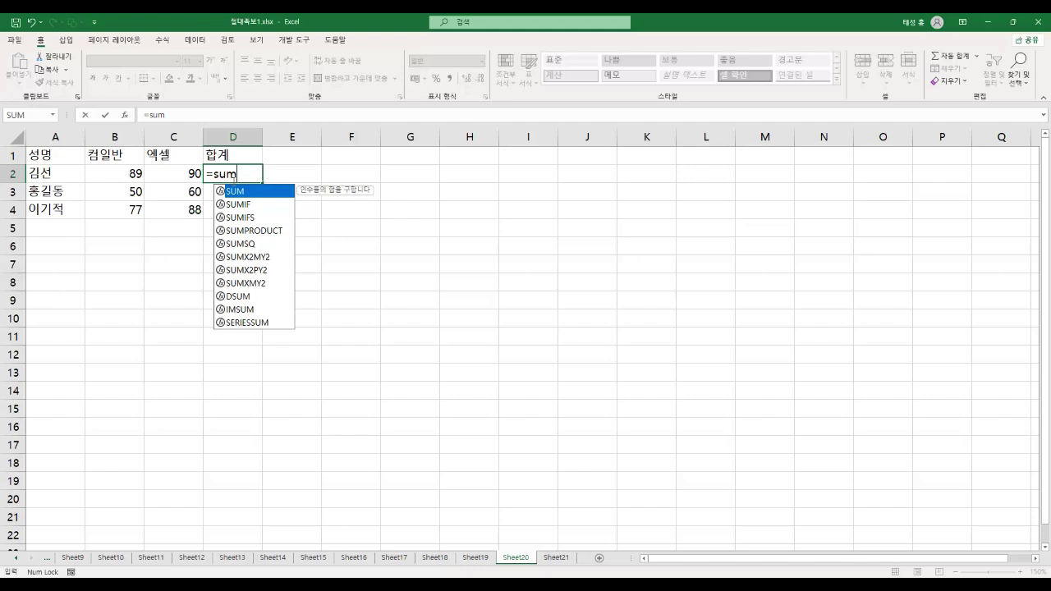
type("(")
left_click_drag(119, 175, 163, 177)
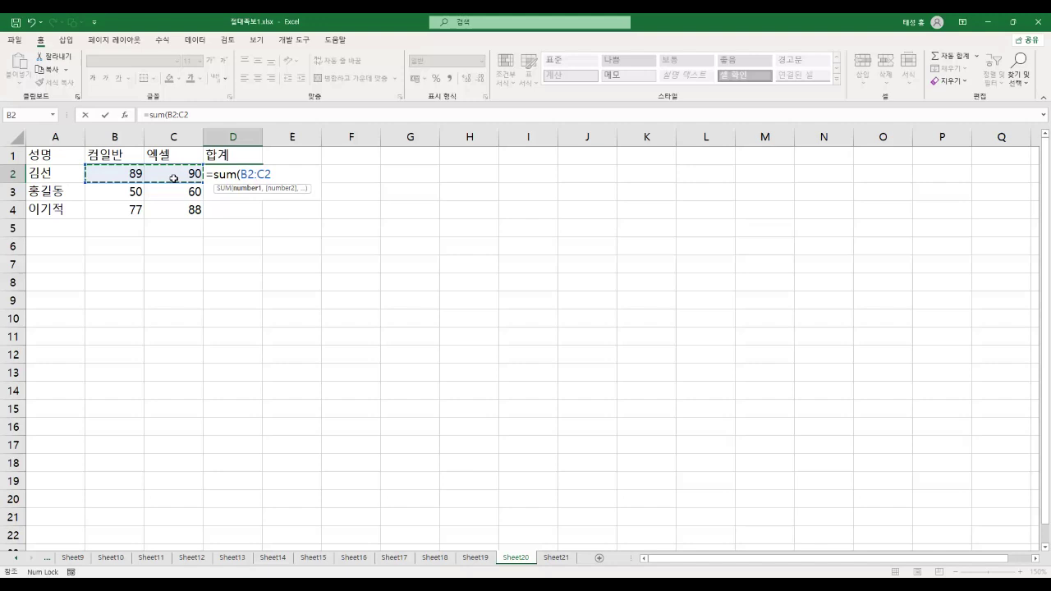
type(")")
key("Return")
key("Up")
key("F2")
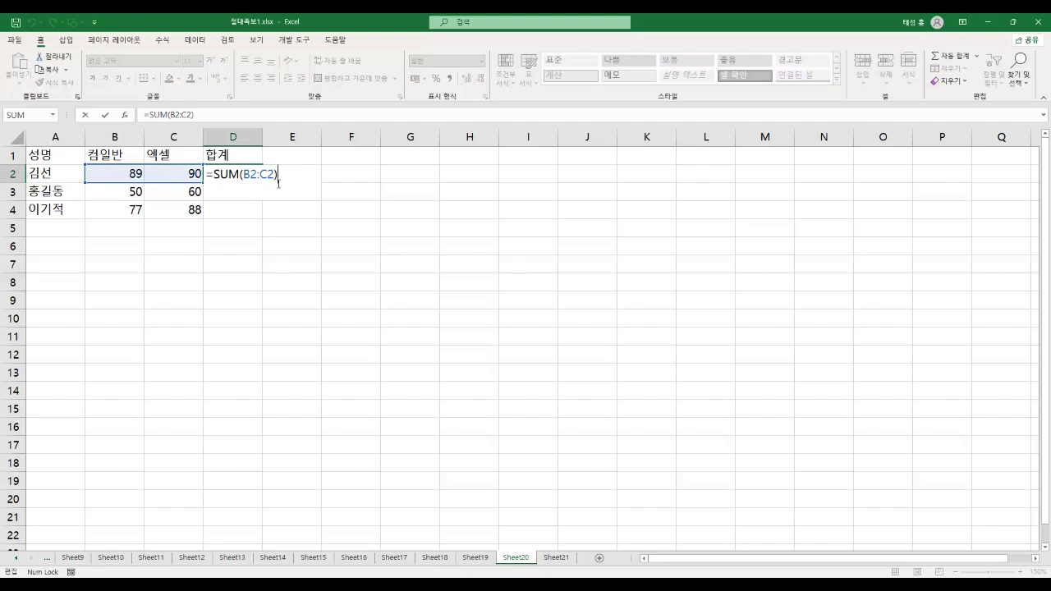
key("Escape")
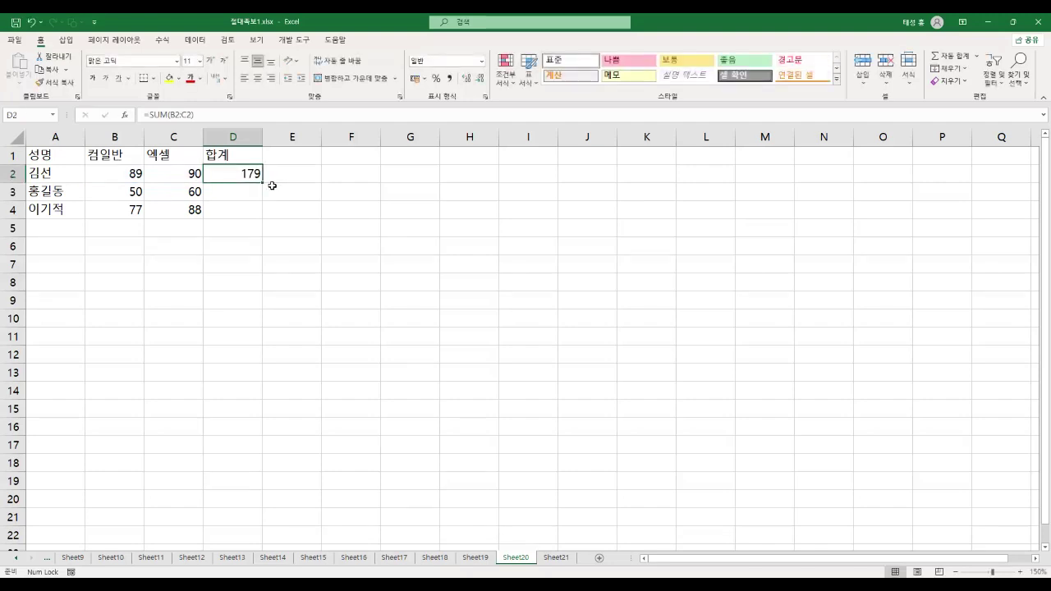
Fill the SUM formula from D2 down to D4 and check the copied formulas in D3 and D4.
left_click_drag(262, 181, 259, 214)
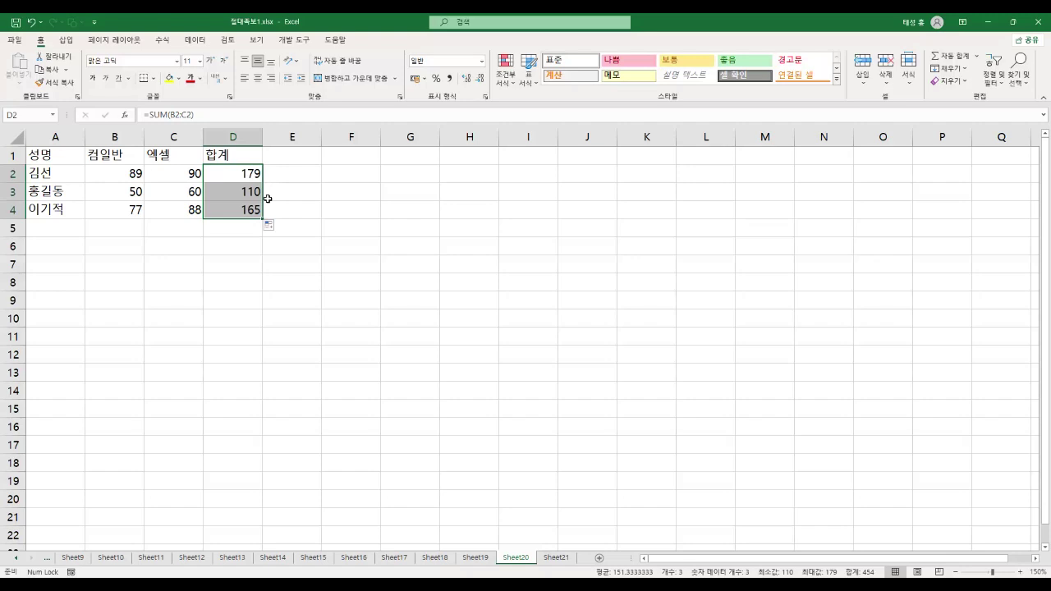
left_click(238, 194)
left_click(239, 210)
left_click(237, 191)
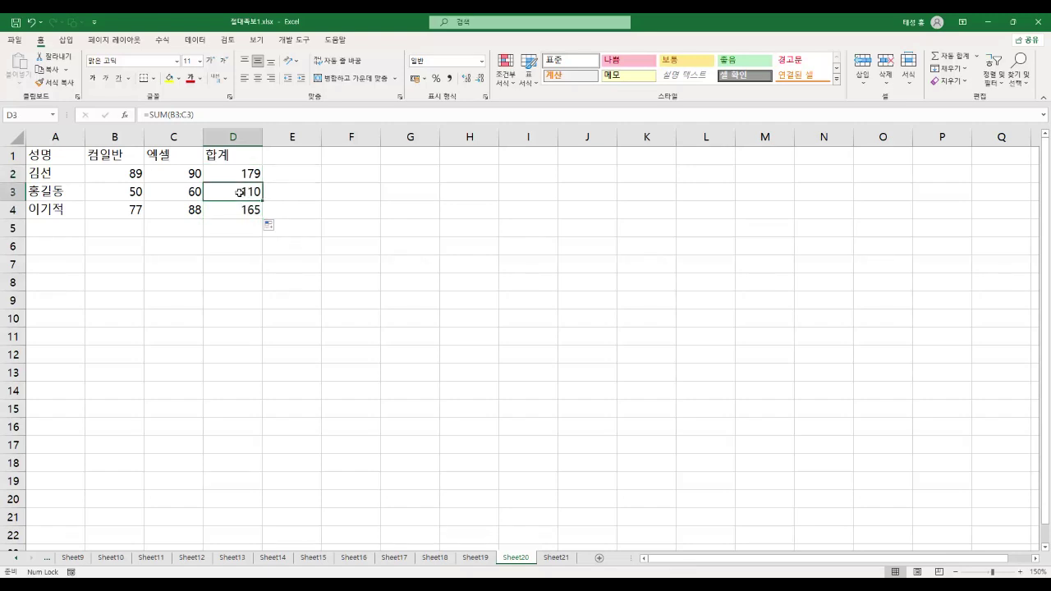
Show the formulas on Sheet20, mark the column B and C references in D2:D4 for comparison, and return to showing values.
left_click(163, 39)
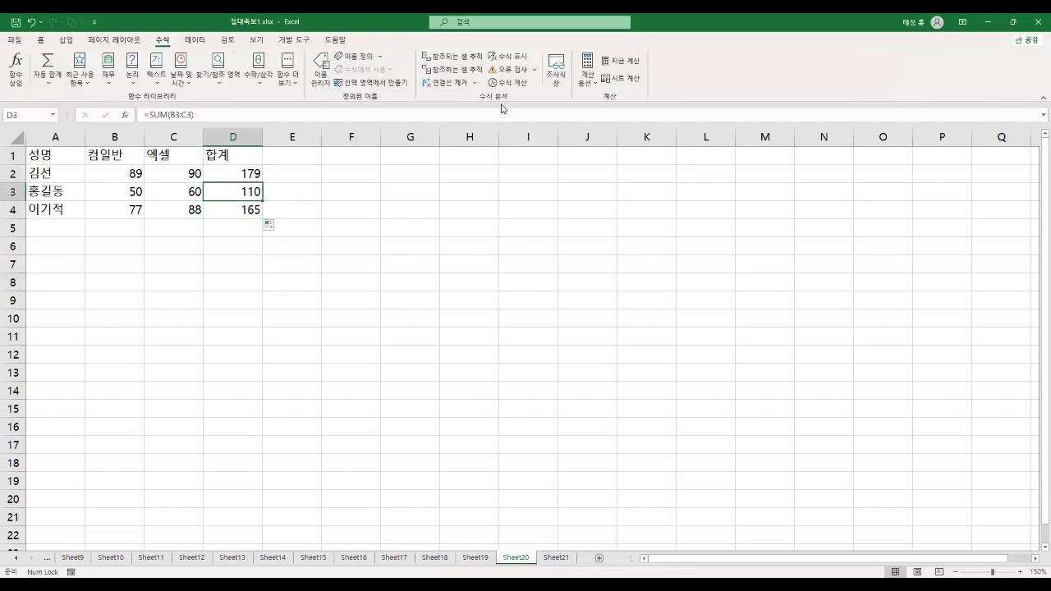
left_click(514, 57)
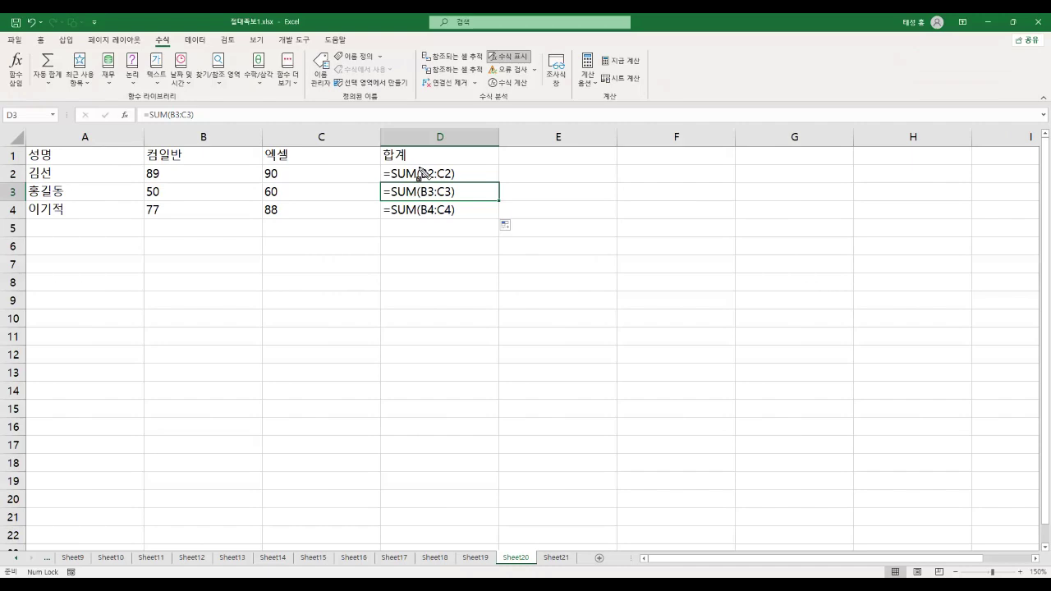
left_click_drag(423, 173, 437, 216)
left_click_drag(445, 171, 451, 217)
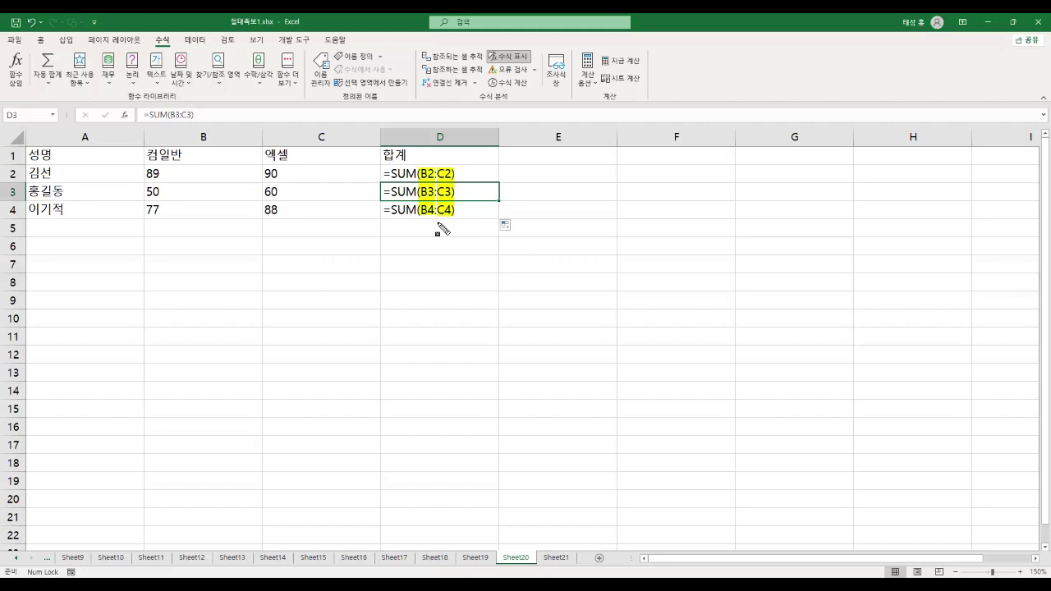
key("Escape")
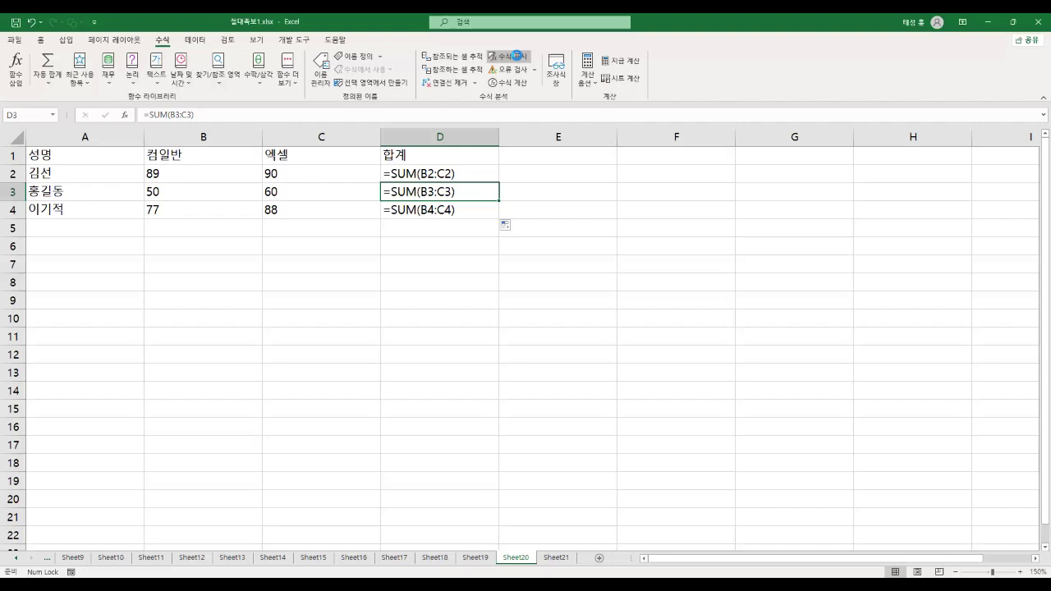
left_click(517, 58)
Fill the SUM formula from D2 down to D4 again and compare the formulas in D3 and D2.
left_click(240, 174)
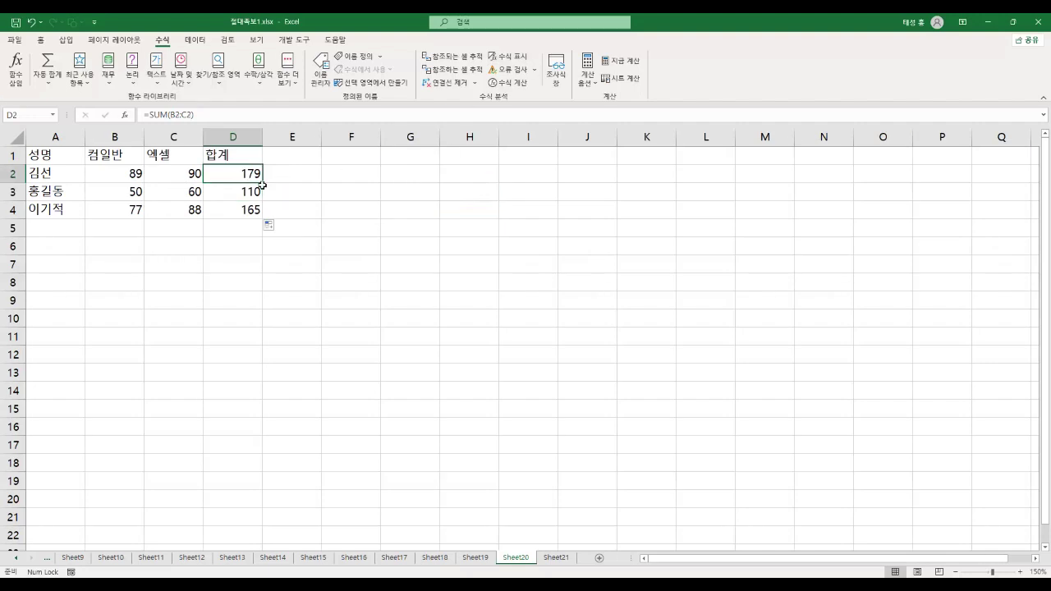
left_click_drag(265, 183, 268, 220)
left_click(237, 192)
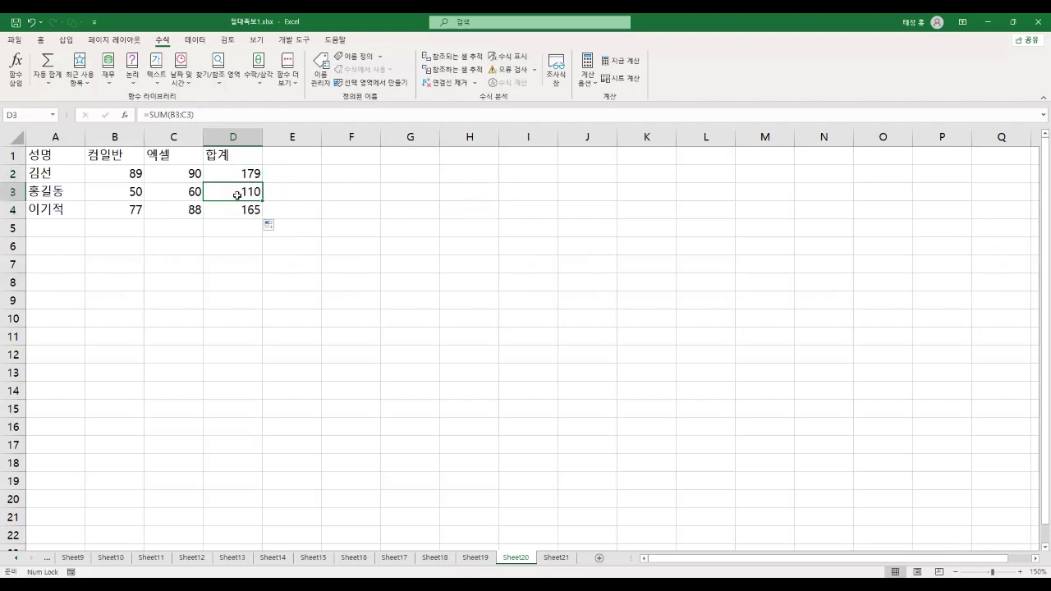
left_click(235, 178)
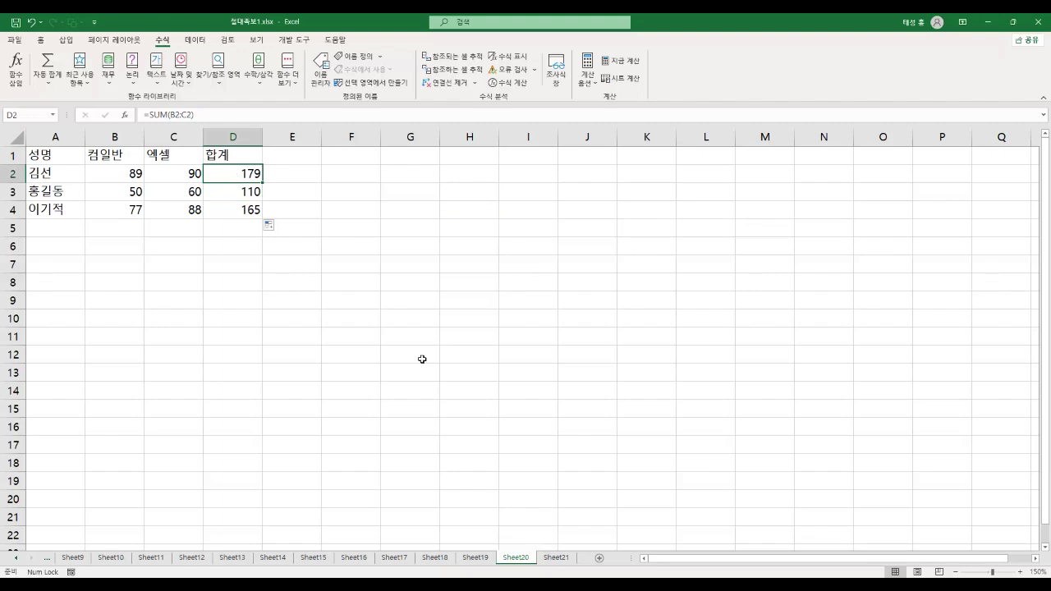
On Sheet21, build the 보너스 formula =B2*A7 in cell C2, multiplying the points by the rate.
left_click(556, 558)
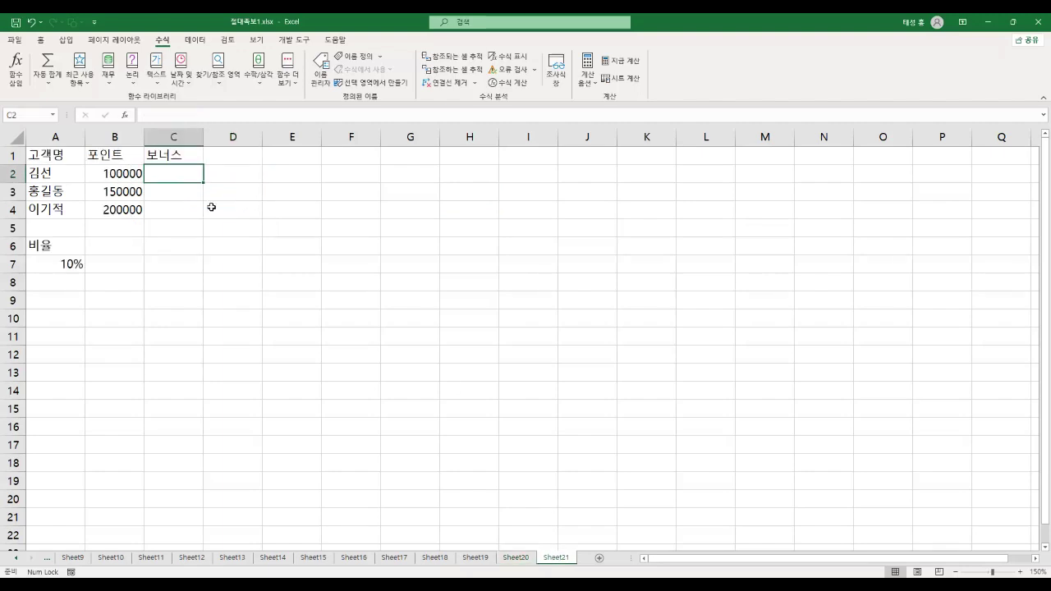
left_click(124, 174)
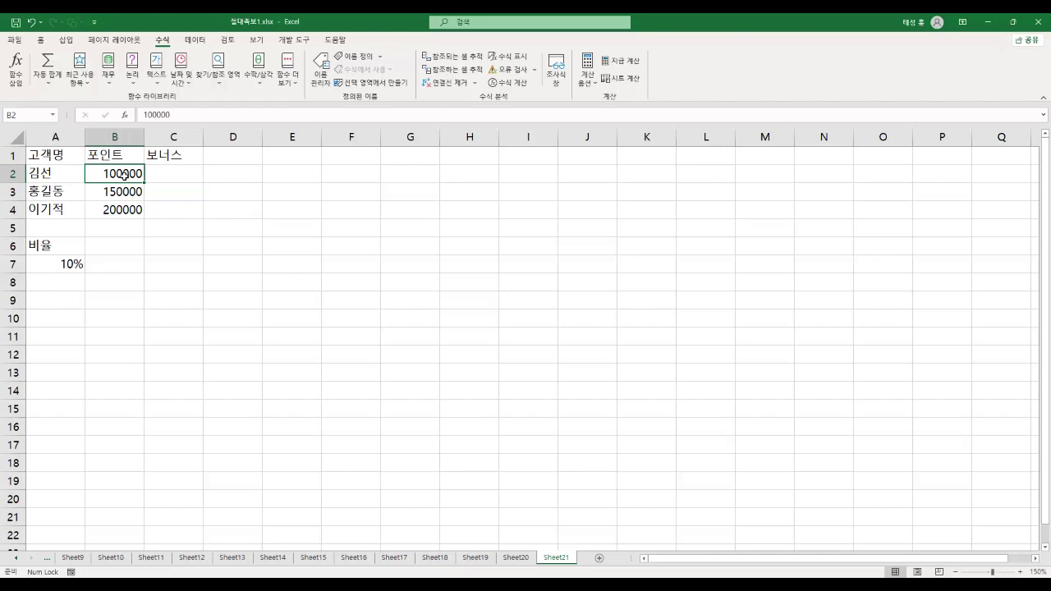
left_click(170, 173)
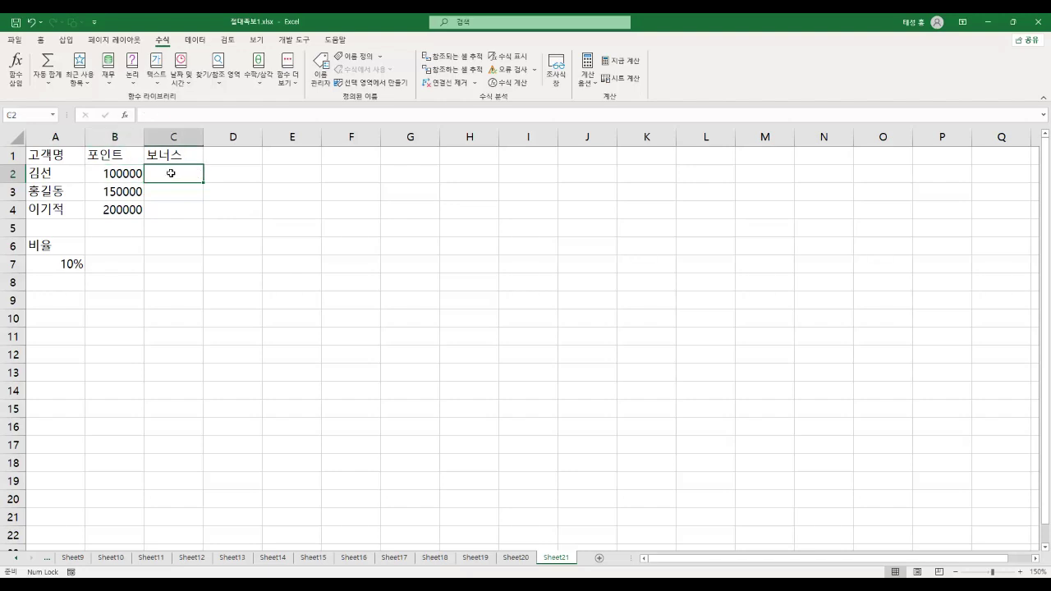
type("=")
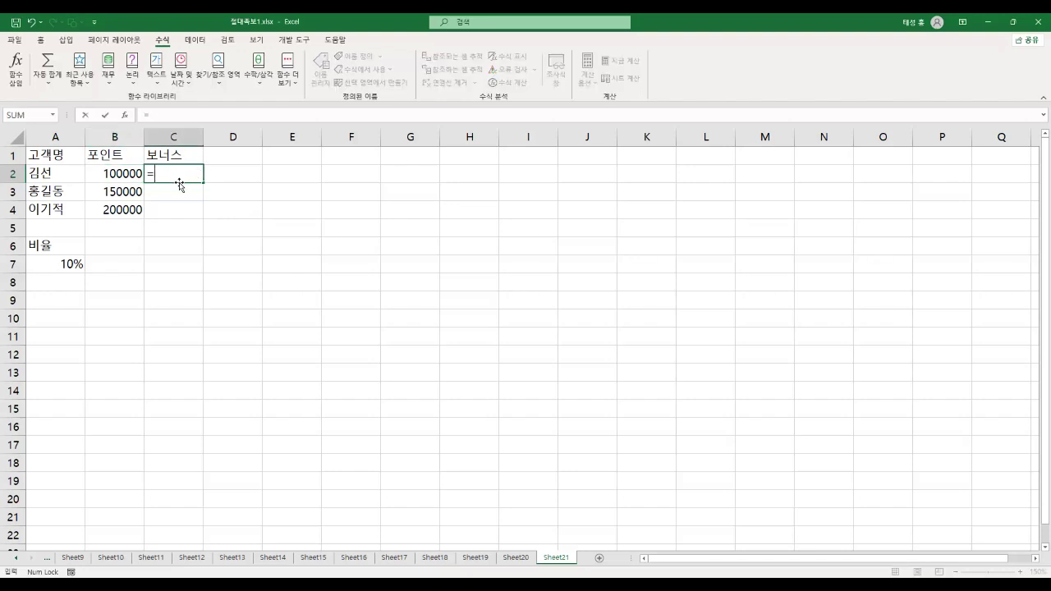
left_click(121, 172)
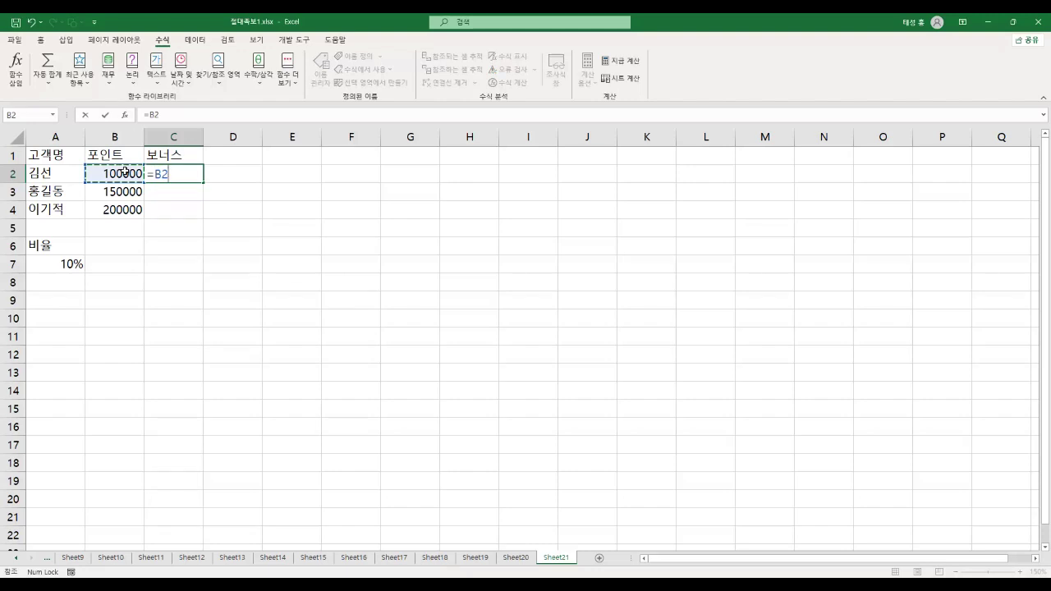
type("*")
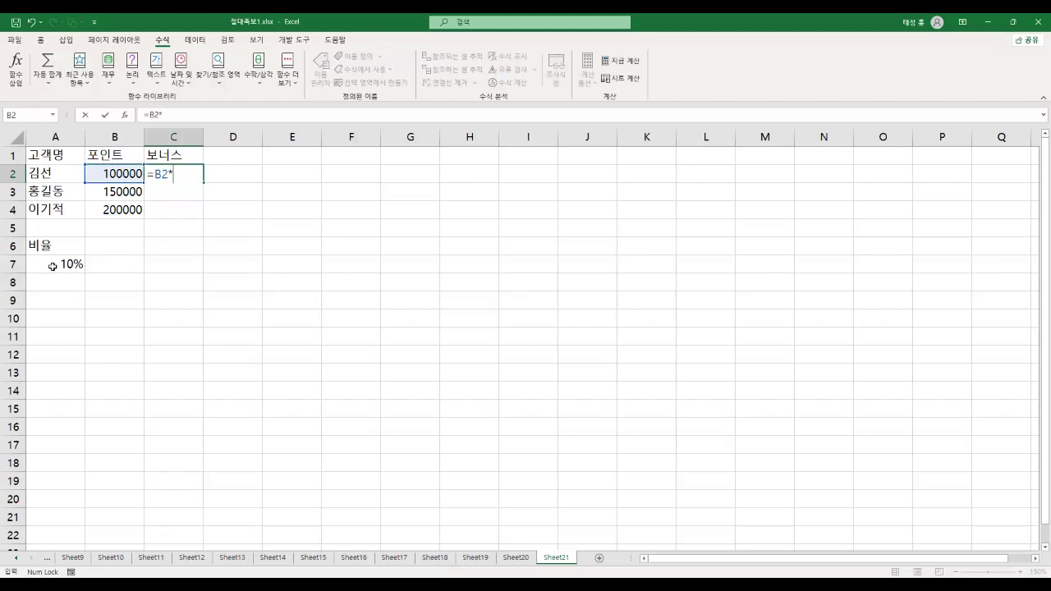
left_click(52, 267)
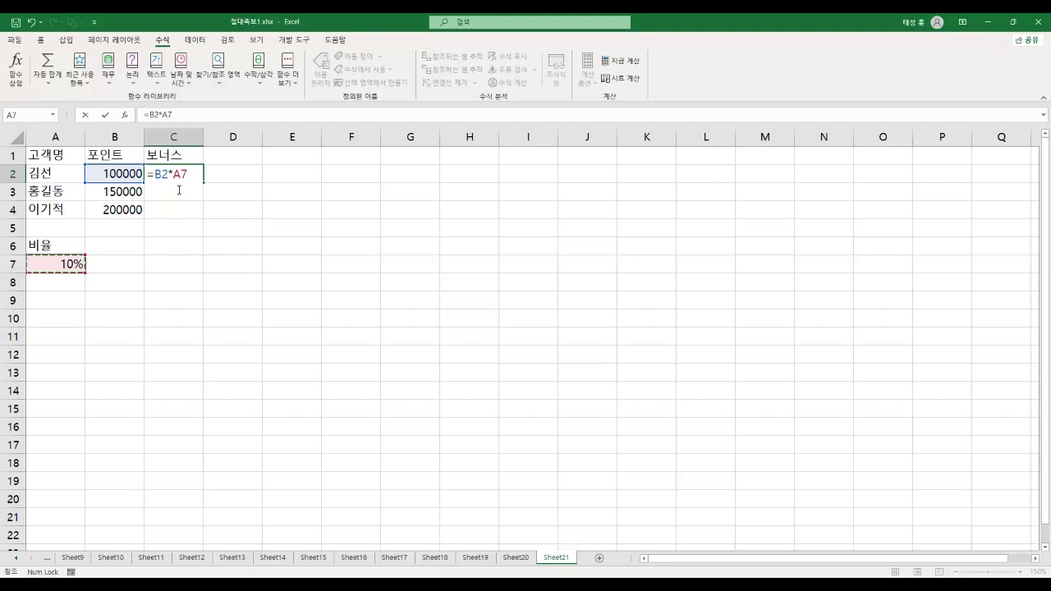
Cycle the A7 reference through its reference types to absolute and enter the formula as =B2*$A$7.
key("F4")
key("F4")
key("F4")
key("F4")
key("F4")
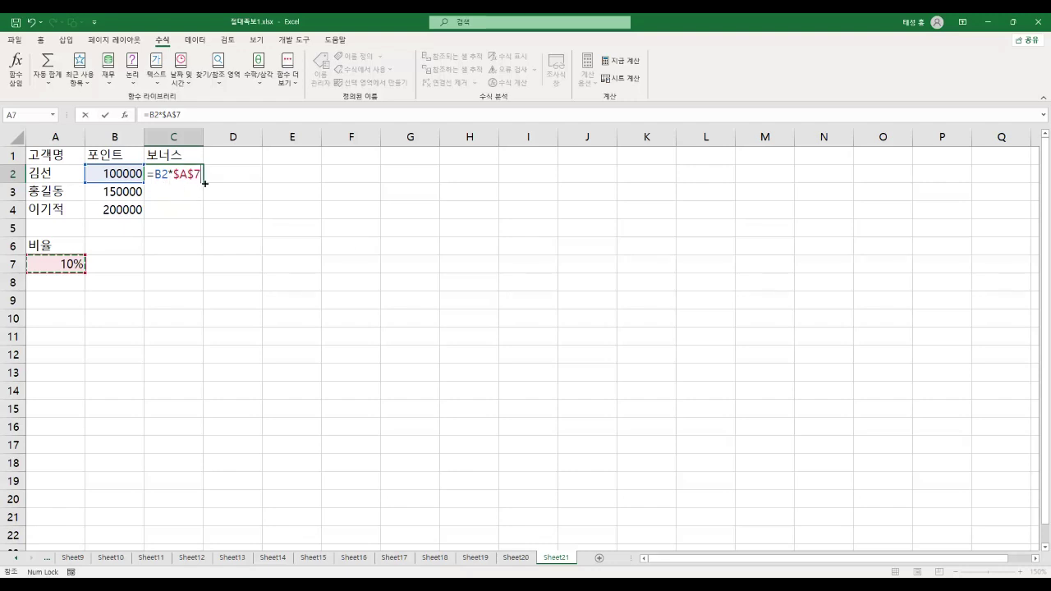
key("Return")
Fill the bonus formula from C2 down to C4 and show the formulas on Sheet21.
left_click(199, 177)
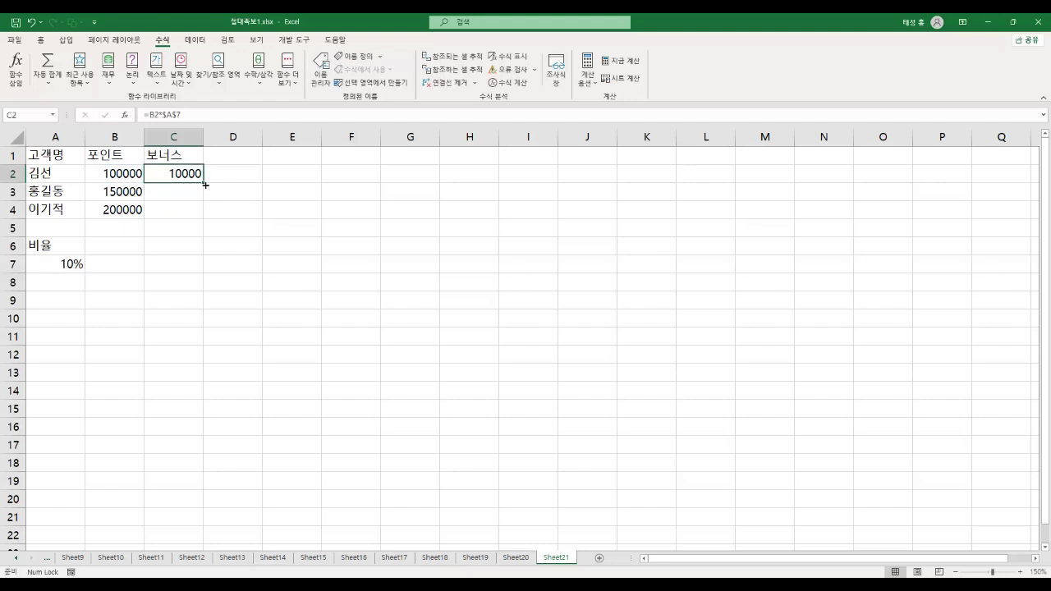
left_click_drag(204, 184, 217, 212)
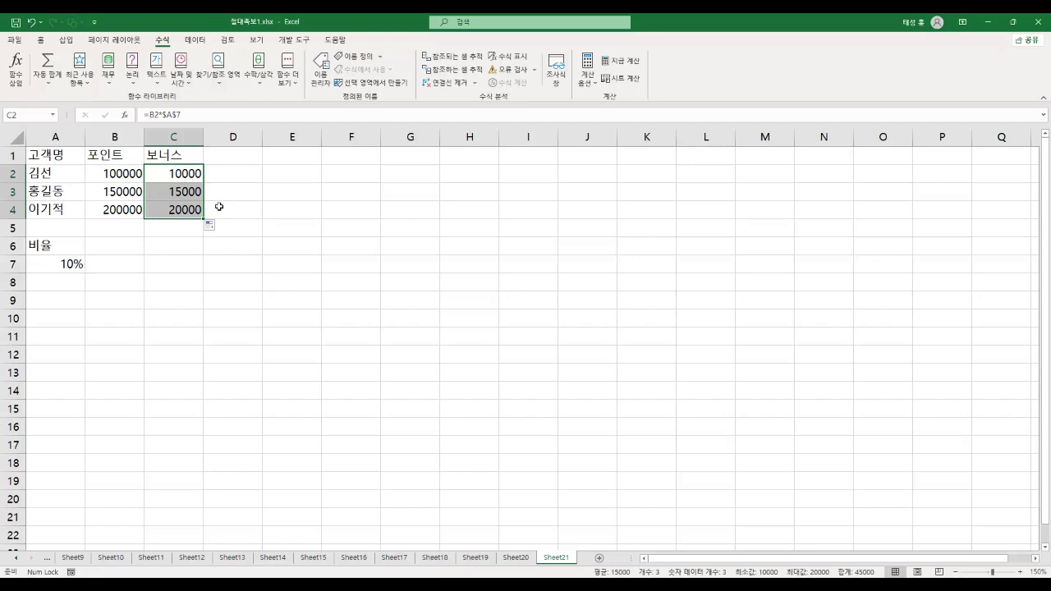
left_click(509, 56)
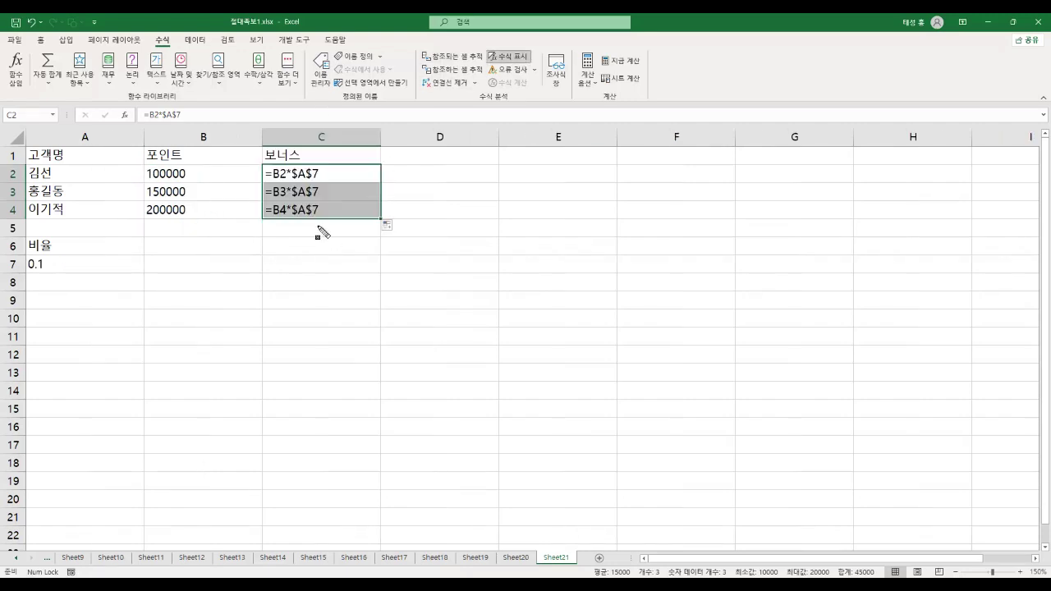
Highlight the changing B references, box the $A$7 references in C2:C4 with an arrow to cell A7, and clear the marks.
left_click_drag(266, 170, 292, 224)
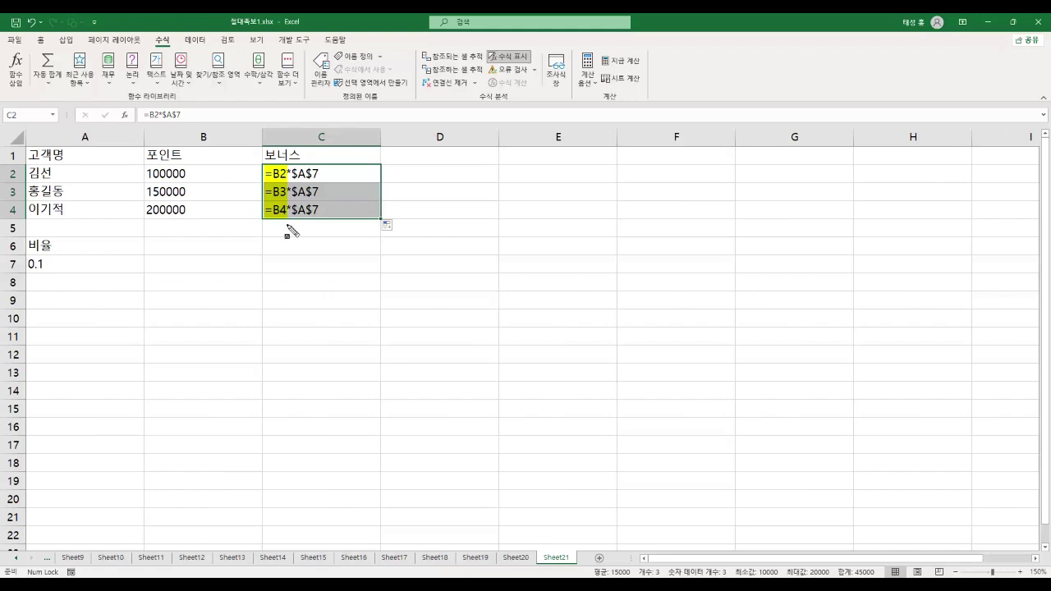
left_click_drag(291, 167, 327, 222)
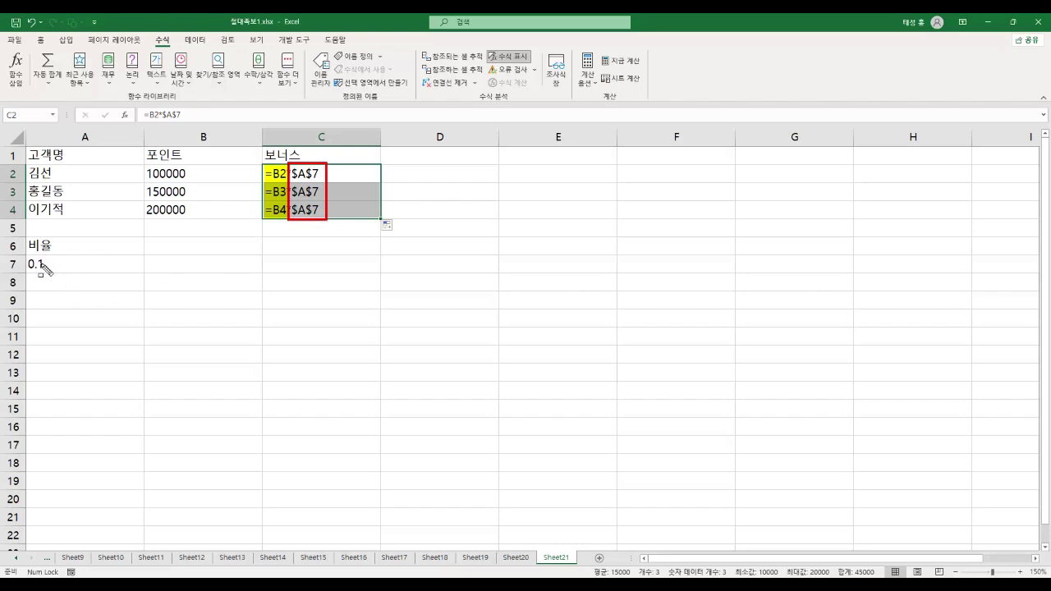
mouse_move(26, 255)
left_mouse_down()
mouse_move(37, 272)
mouse_move(71, 273)
left_mouse_up()
left_click_drag(289, 211, 72, 267)
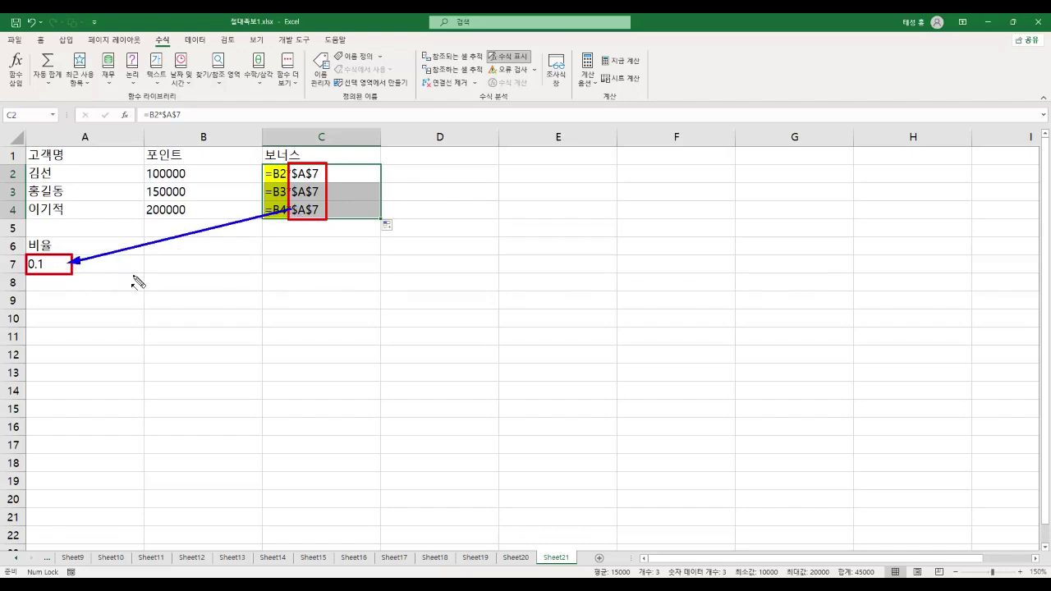
left_click_drag(292, 169, 329, 227)
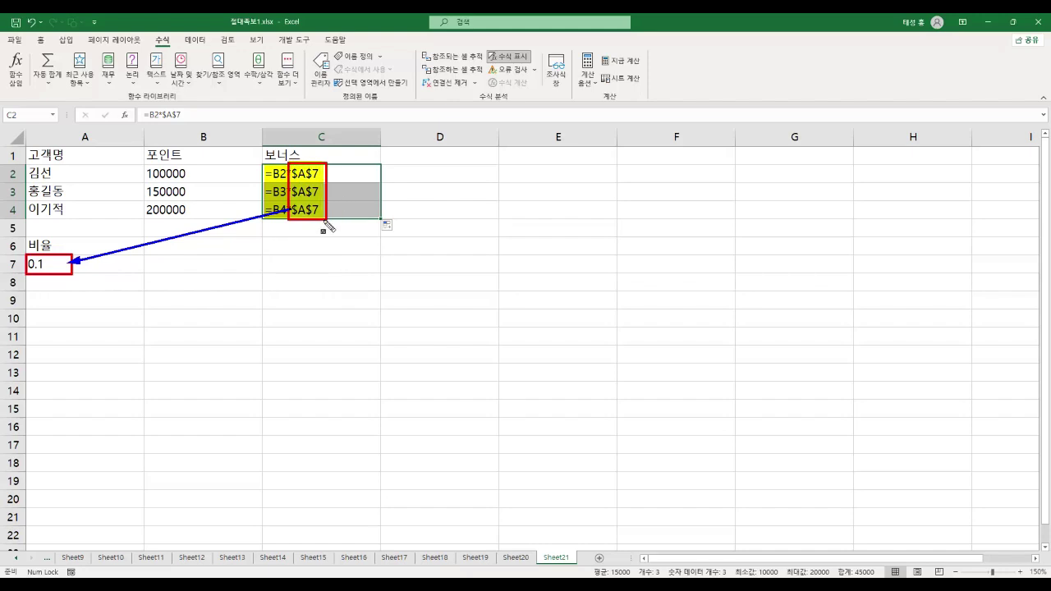
key("Escape")
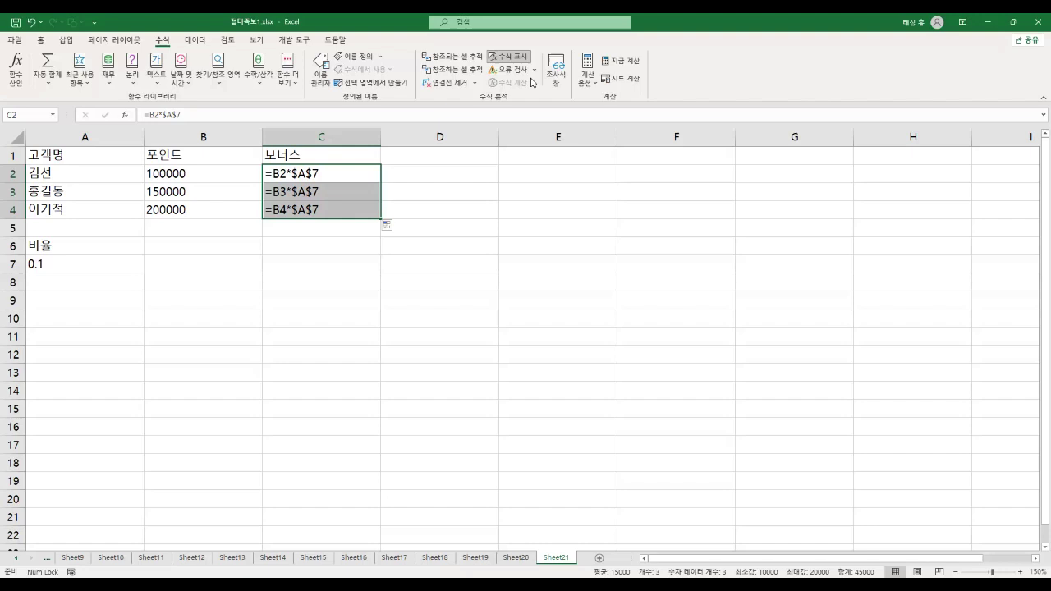
Hide the formulas on Sheet21 and compare each 포인트 value with its 보너스 result in rows 2 to 4.
left_click(524, 58)
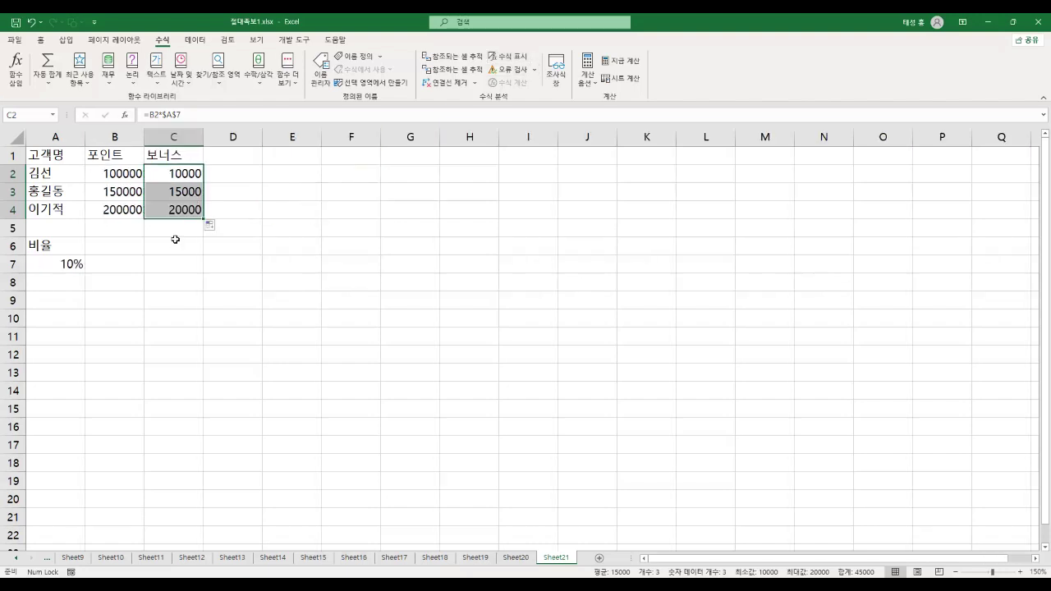
left_click(123, 174)
left_click(175, 173)
left_click(125, 190)
left_click(176, 189)
left_click(135, 208)
left_click(172, 209)
left_click(184, 175)
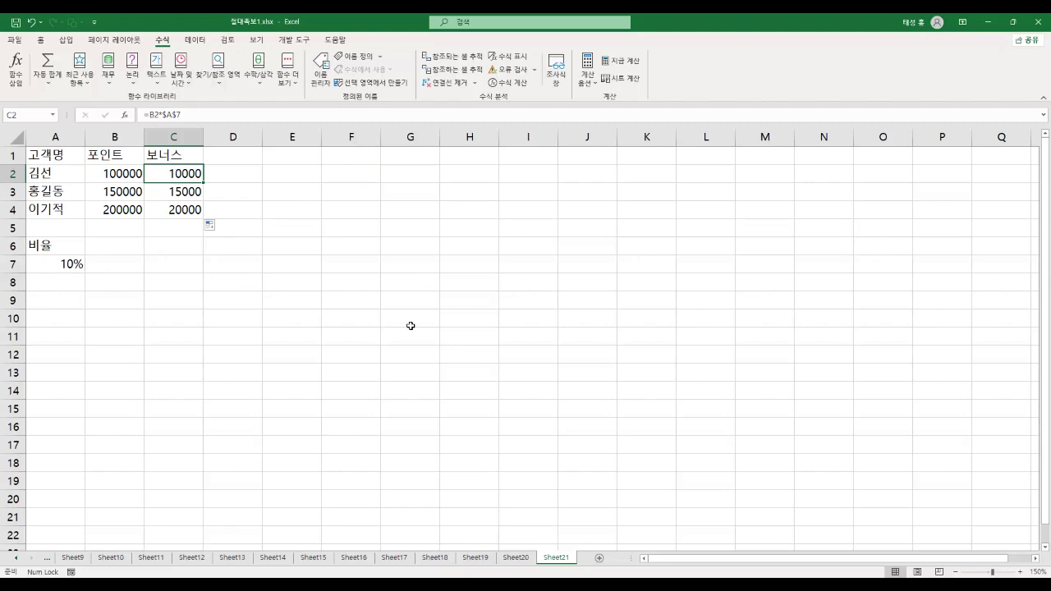
Switch to the PDF notes in Edge and highlight the row label 시트 간 셀 참조 및 3차원 참조.
key("alt+Tab")
left_click_drag(61, 194, 117, 232)
left_click_drag(59, 254, 144, 266)
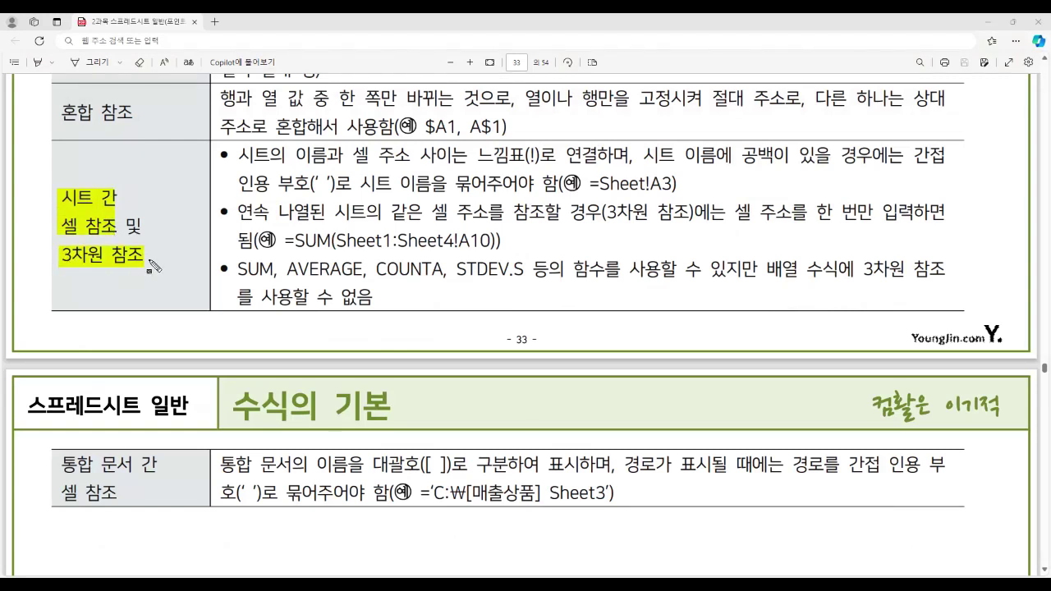
Mark the rules for joining sheet name and cell address with 느낌표(!), the example =Sheet!A3, and quoting sheet names containing spaces.
left_click_drag(239, 156, 591, 170)
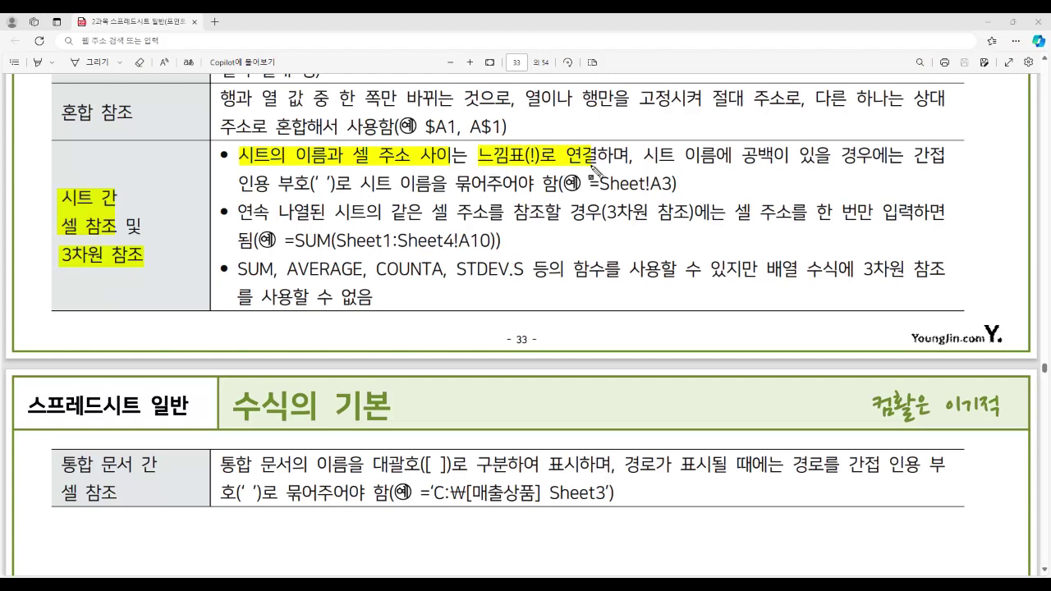
left_click_drag(239, 146, 380, 169)
mouse_move(431, 168)
left_mouse_down()
mouse_move(599, 166)
mouse_move(598, 189)
mouse_move(679, 196)
left_mouse_up()
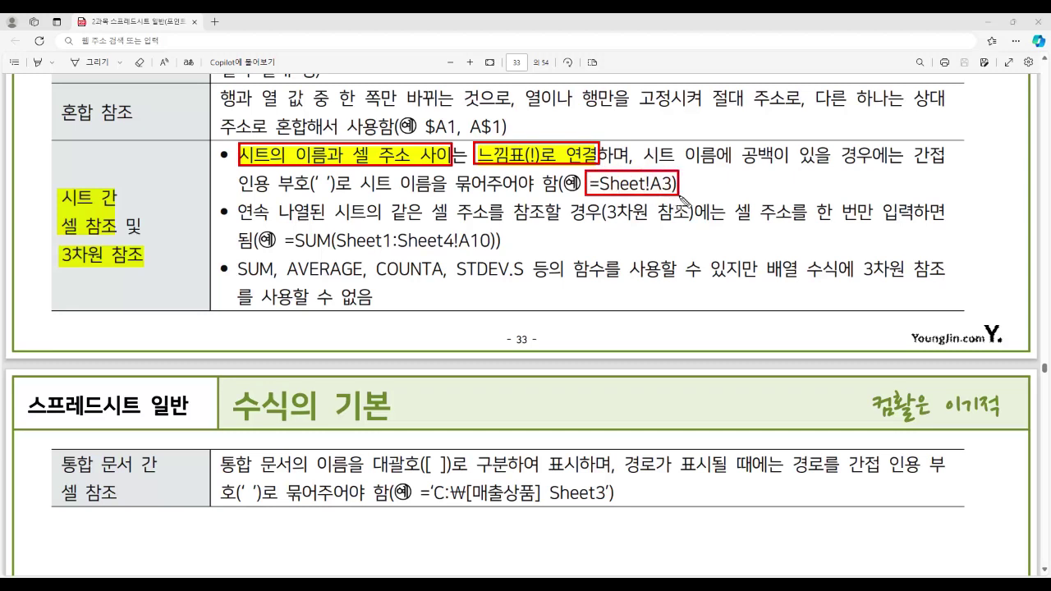
left_click_drag(592, 182, 676, 193)
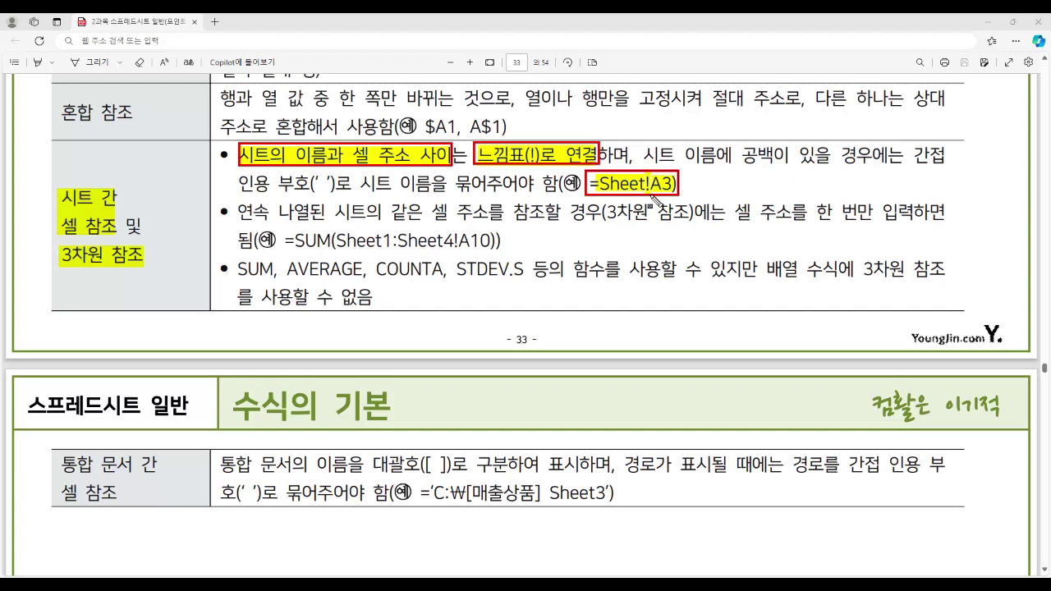
left_click_drag(644, 156, 862, 169)
left_click_drag(287, 176, 334, 189)
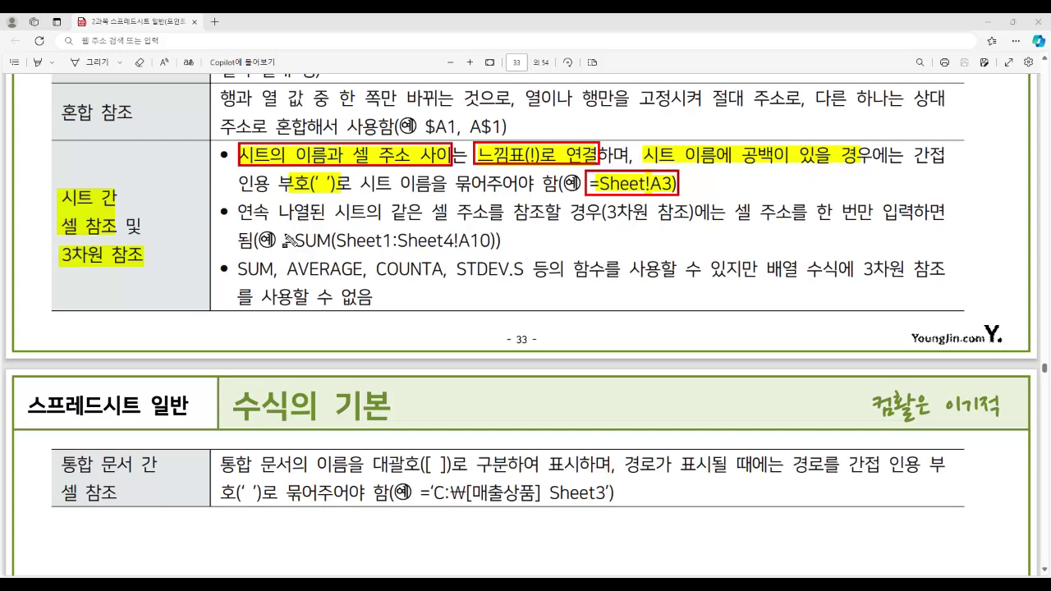
Highlight the example =SUM(Sheet1:Sheet4!A10), boxing its colon, the SUM function and the label 3차원 참조.
left_click_drag(287, 239, 329, 243)
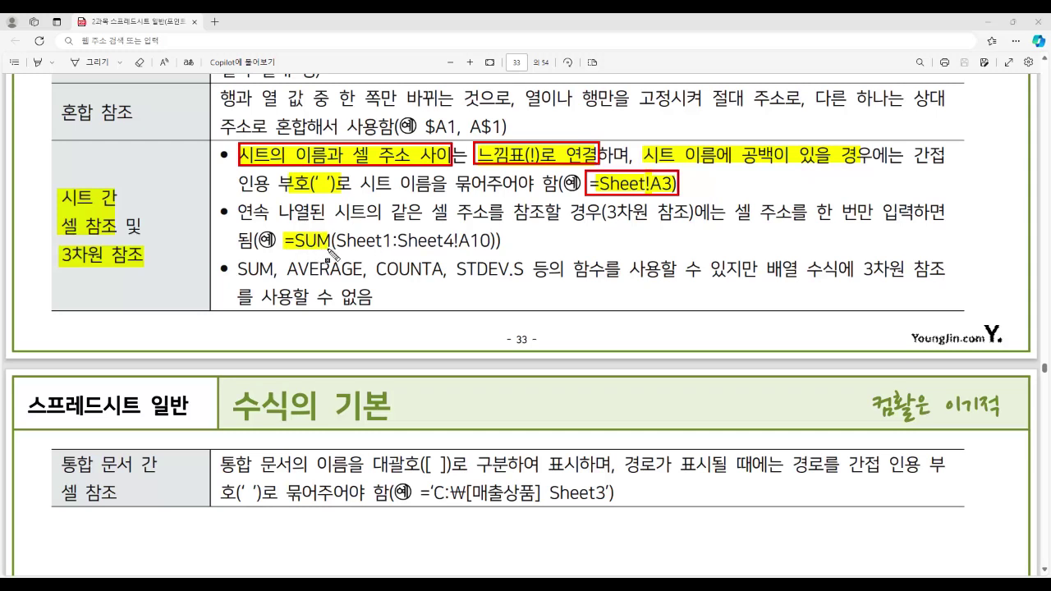
left_click_drag(335, 242, 453, 243)
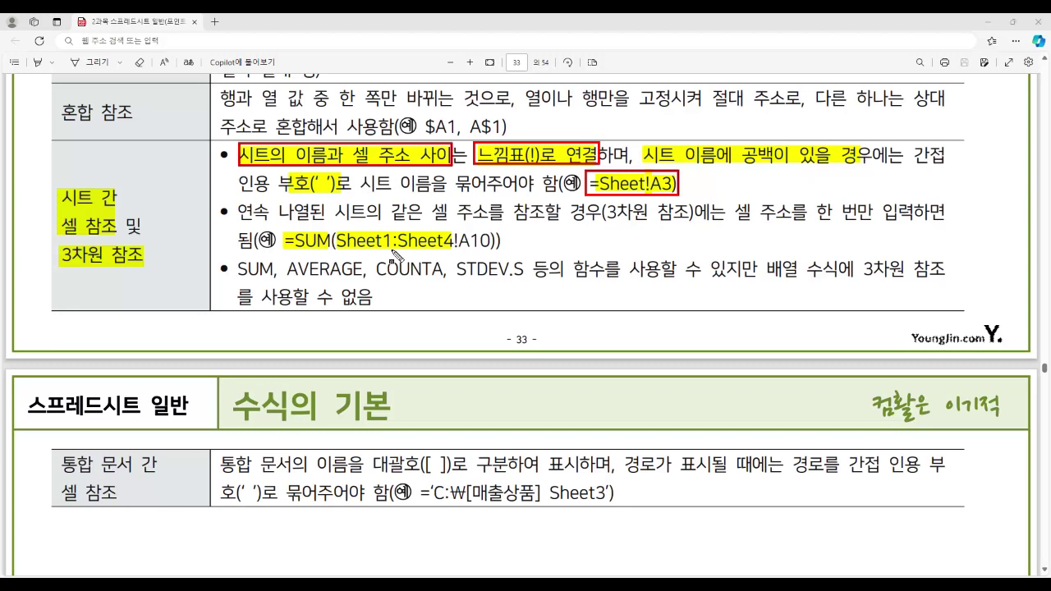
left_click_drag(391, 233, 400, 252)
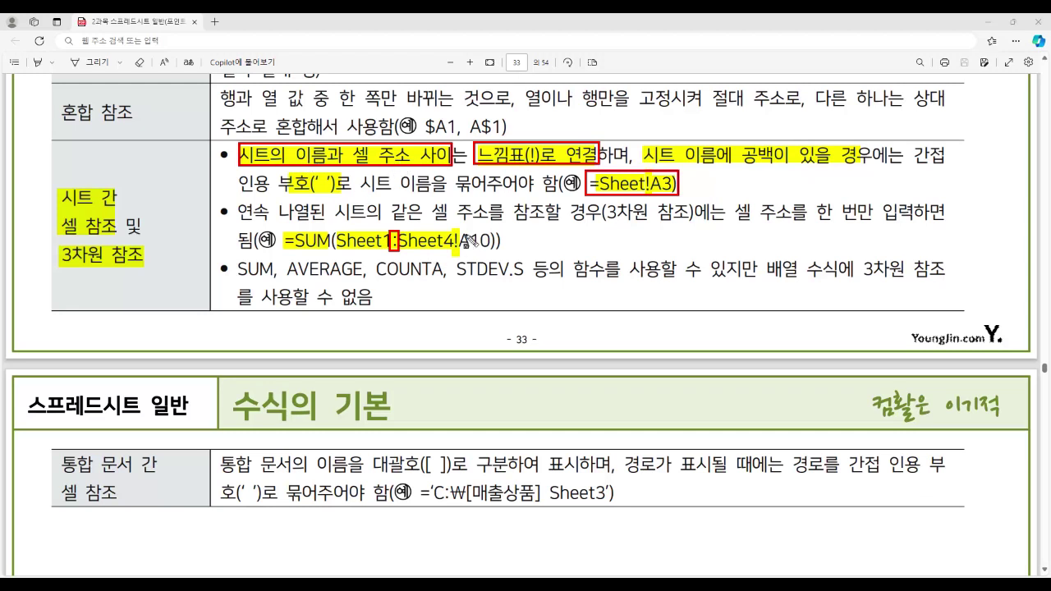
left_click_drag(461, 241, 495, 240)
left_click_drag(289, 231, 331, 250)
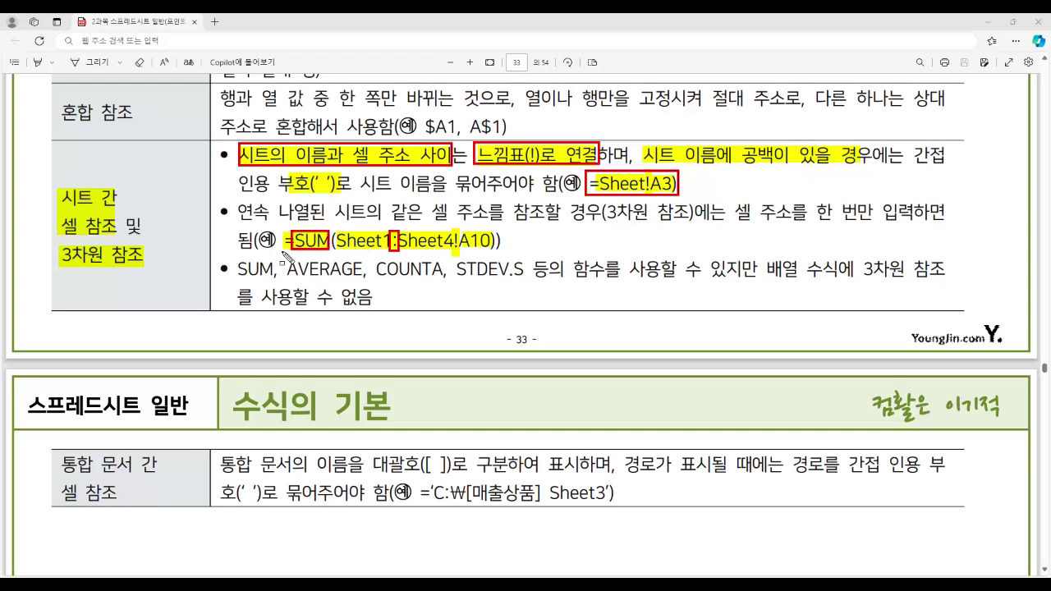
left_click_drag(58, 244, 147, 266)
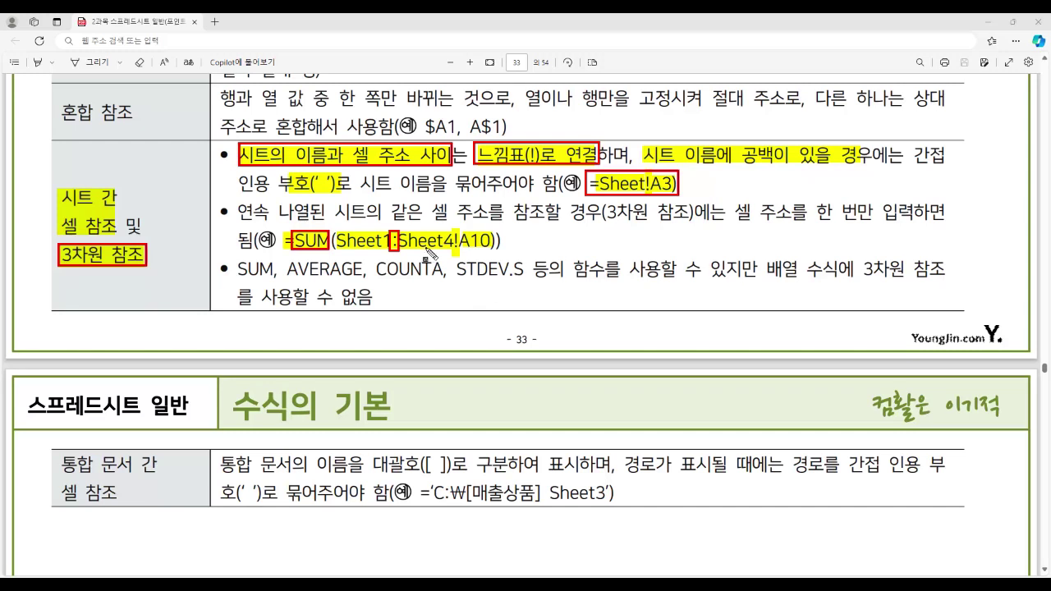
Highlight the rule barring 3차원 참조 in array formulas, box 없음, and box the whole SUM example.
left_click_drag(772, 270, 941, 271)
left_click_drag(236, 299, 376, 310)
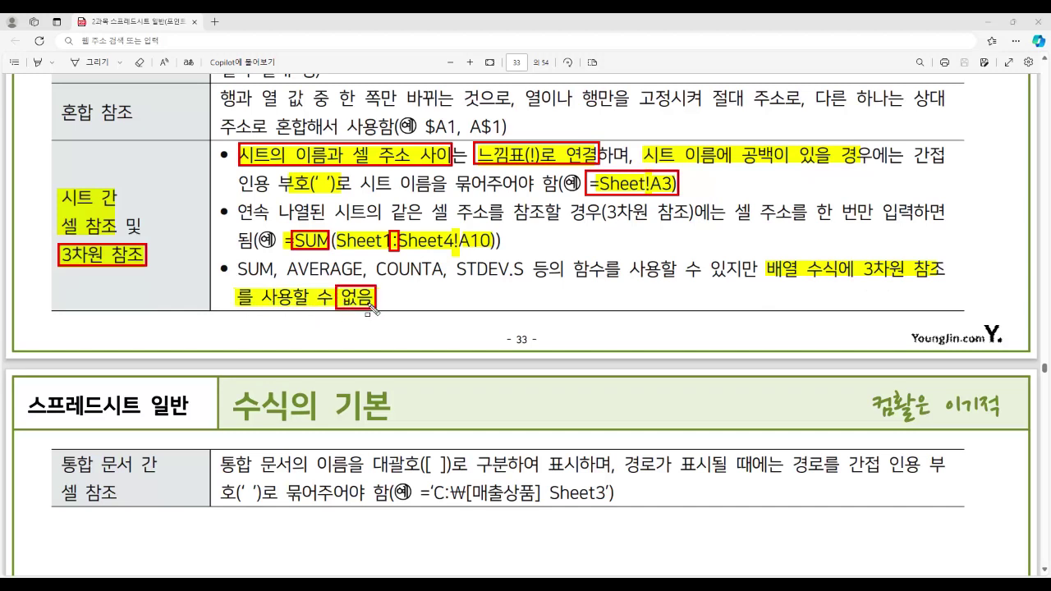
mouse_move(270, 223)
left_mouse_down()
mouse_move(393, 269)
mouse_move(501, 270)
mouse_move(502, 255)
left_mouse_up()
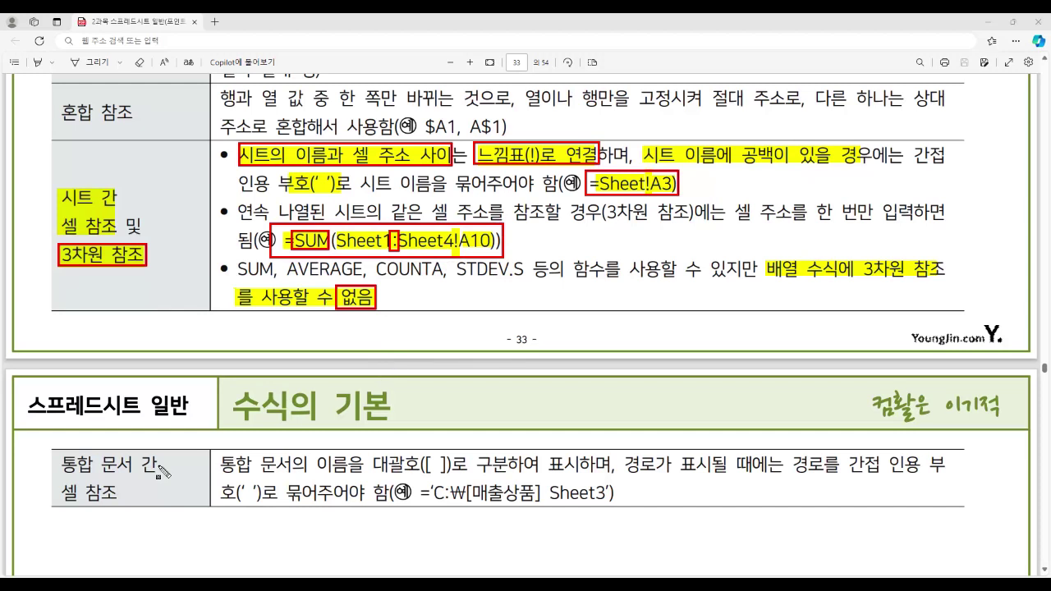
Highlight the row label 통합 문서 간 셀 참조 and its rule on enclosing the workbook name in 대괄호([ ]).
left_click_drag(61, 464, 158, 497)
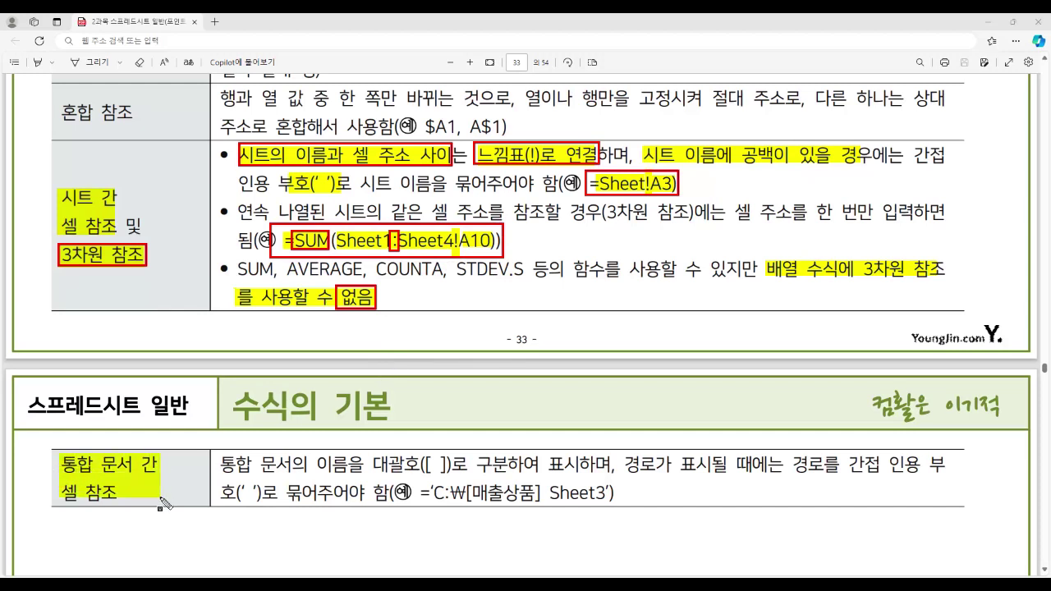
left_click_drag(369, 465, 465, 466)
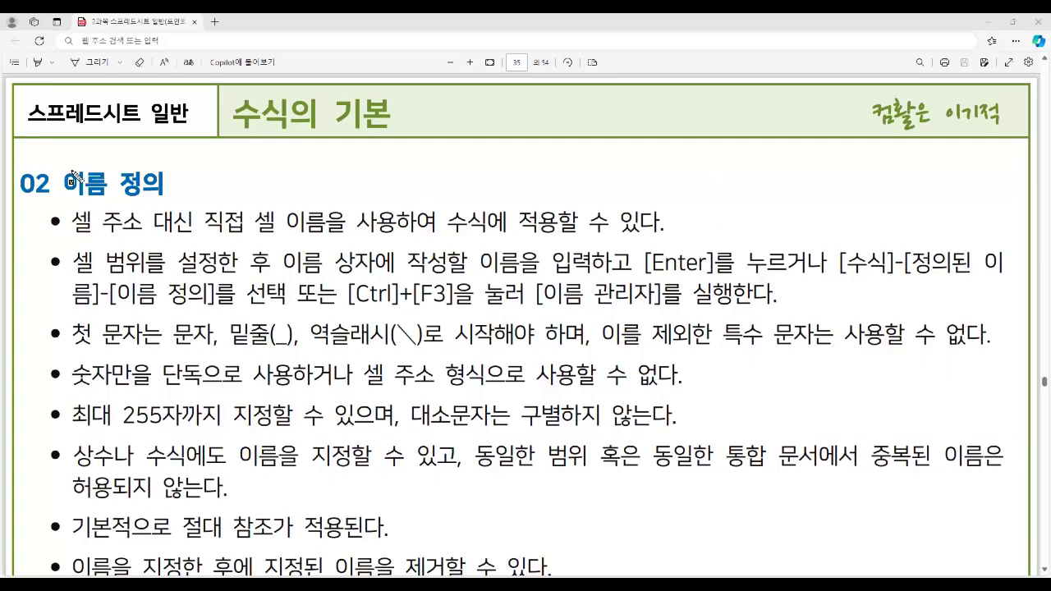
On page 35, highlight the heading 이름 정의 and the point about using cell names instead of addresses in formulas.
left_click_drag(64, 182, 168, 184)
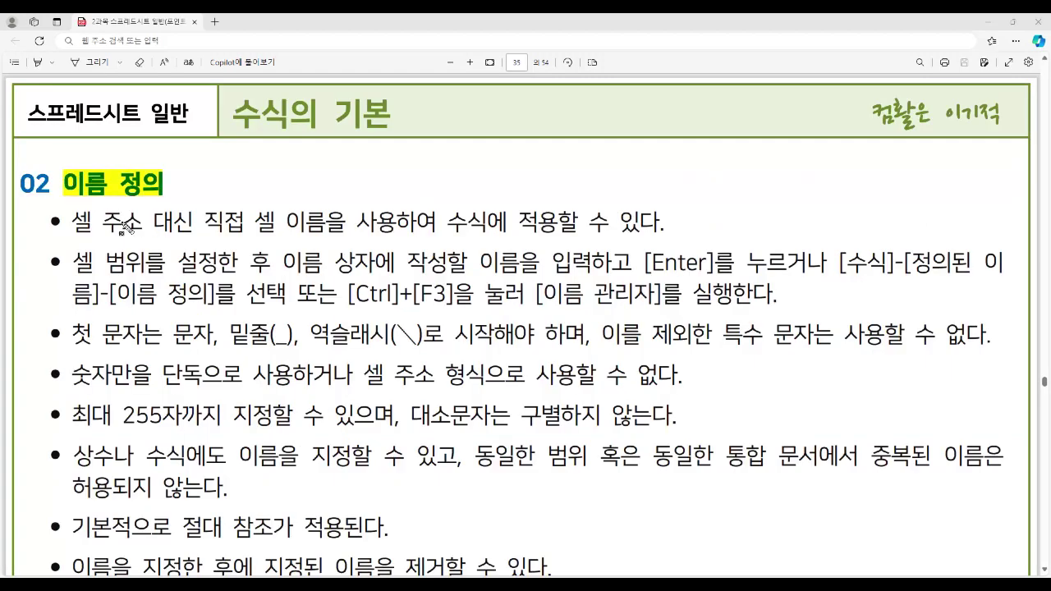
mouse_move(76, 221)
left_mouse_down()
mouse_move(181, 235)
mouse_move(386, 235)
left_mouse_up()
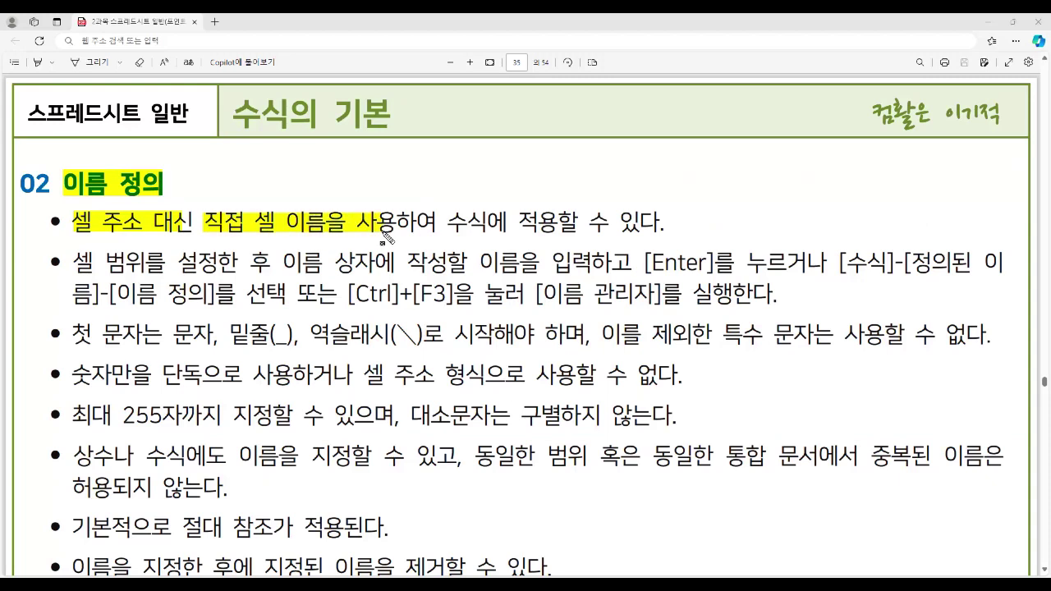
left_click_drag(449, 223, 548, 237)
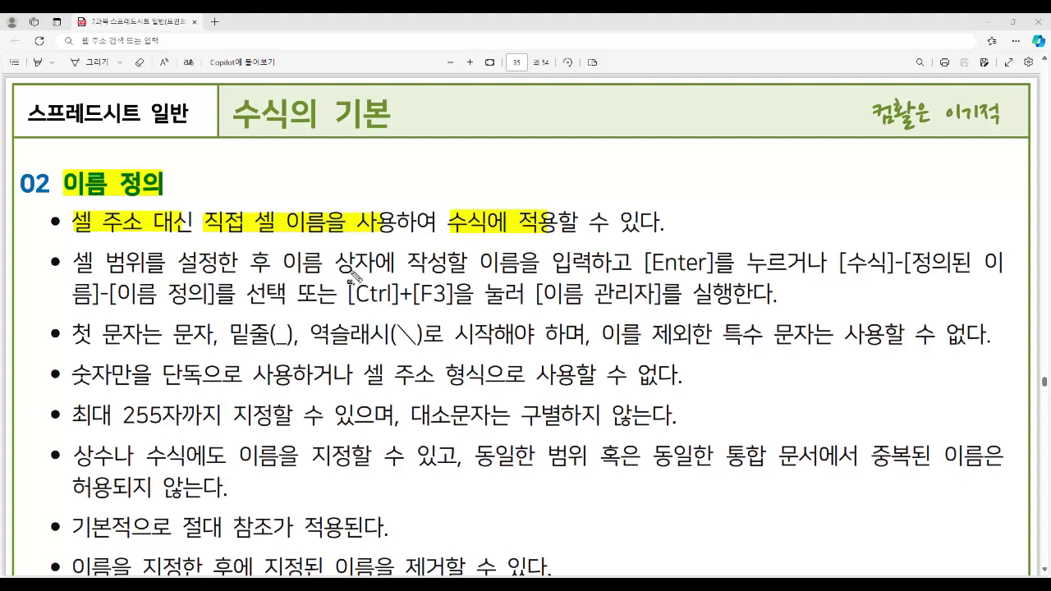
Highlight the ways to define a name through 이름 상자 or 이름 정의, and box [Ctrl]+[F3] and [이름 관리자].
left_click_drag(283, 262, 589, 277)
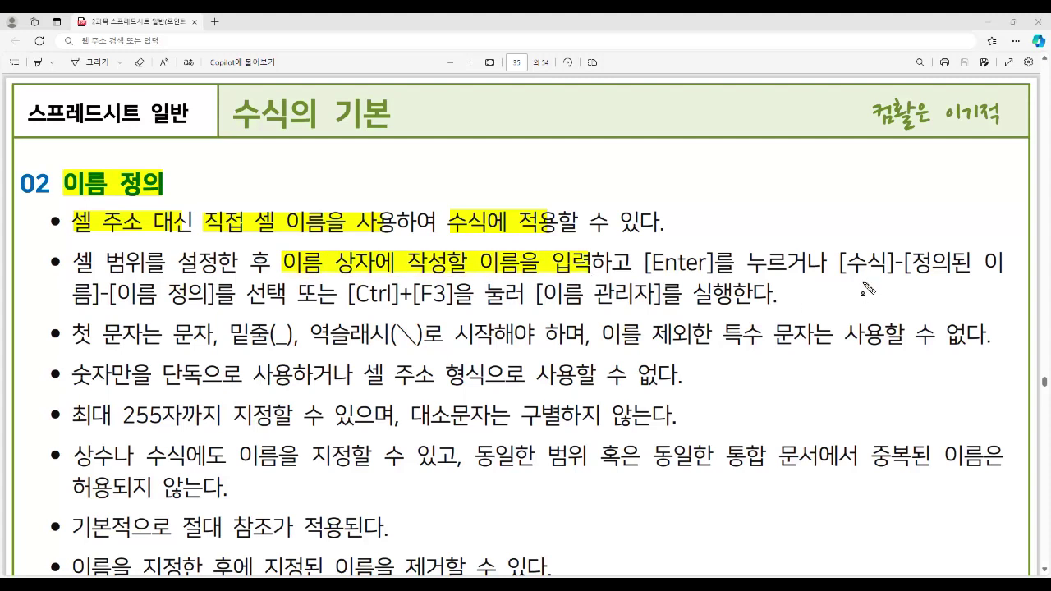
left_click_drag(847, 261, 997, 262)
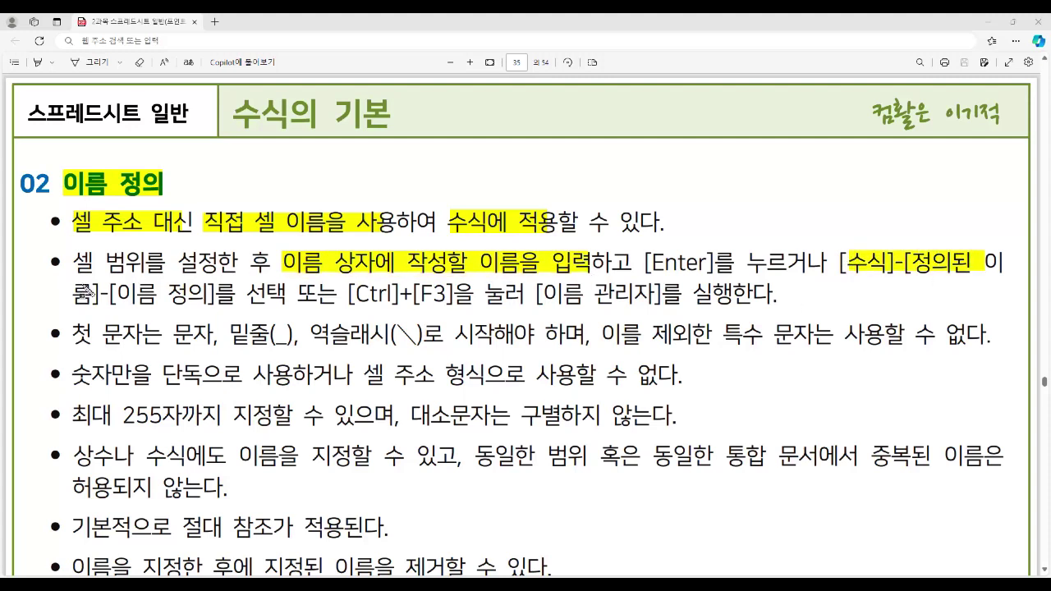
left_click_drag(72, 293, 202, 293)
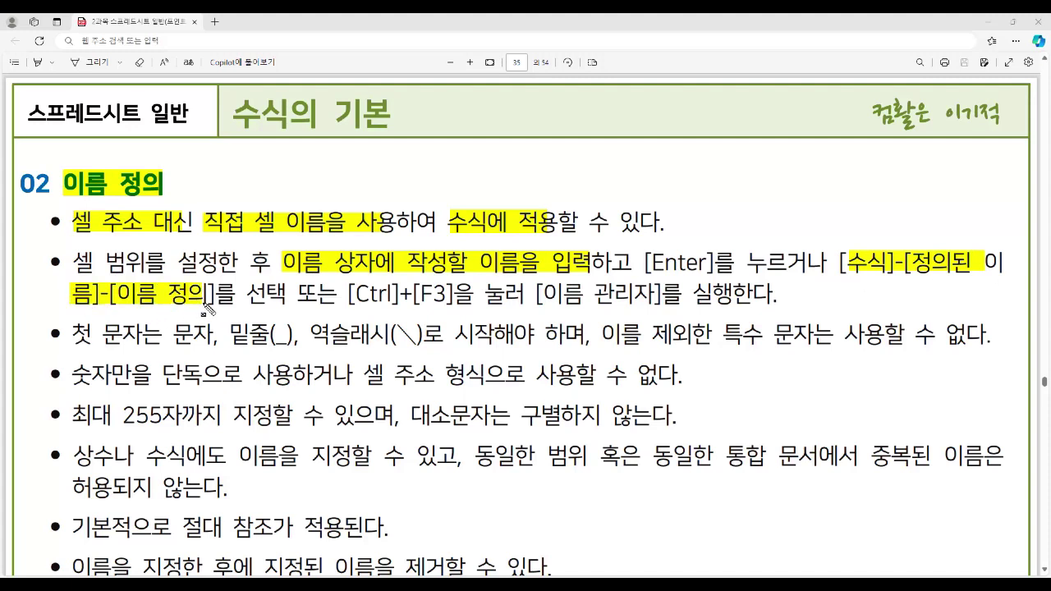
left_click_drag(349, 294, 448, 294)
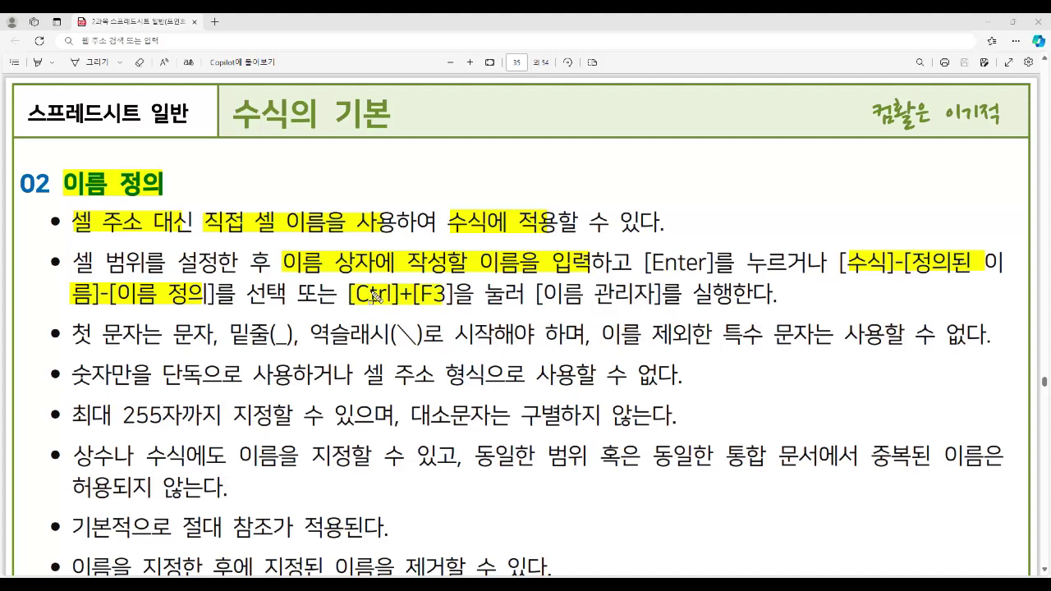
mouse_move(344, 282)
left_mouse_down()
mouse_move(378, 311)
mouse_move(451, 309)
left_mouse_up()
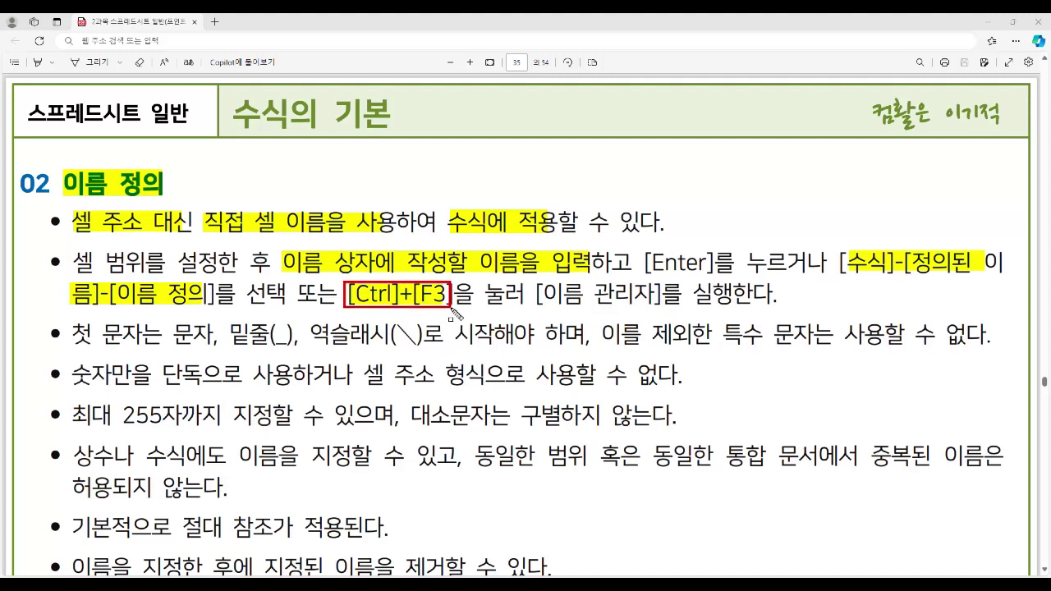
mouse_move(534, 283)
left_mouse_down()
mouse_move(546, 306)
mouse_move(661, 306)
left_mouse_up()
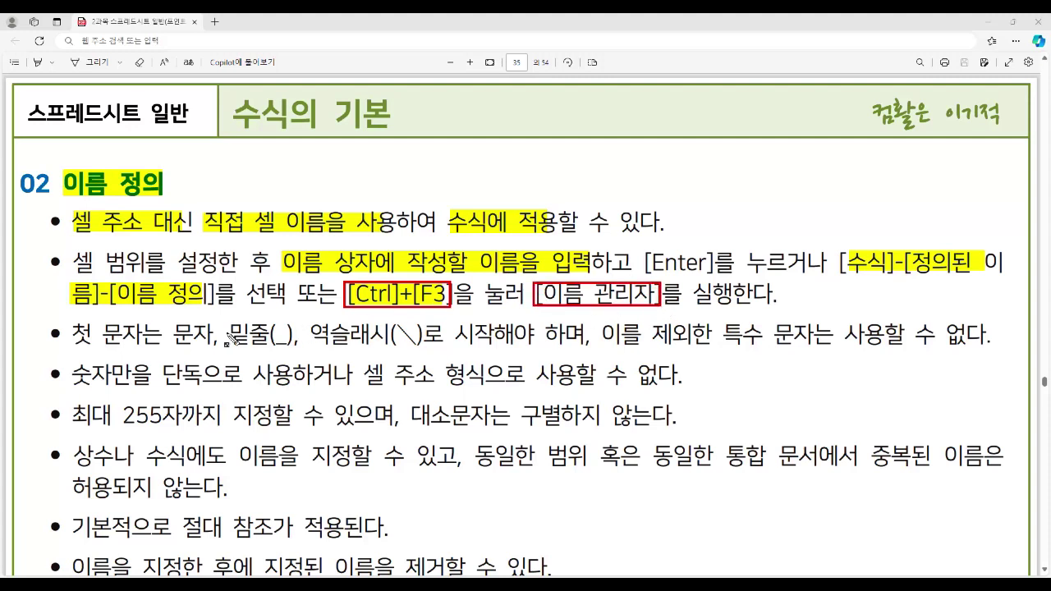
Mark the naming rules on allowed first characters, number-only or cell-address names, and the 255-character limit, boxing 이름 in the heading.
mouse_move(175, 331)
left_mouse_down()
mouse_move(363, 351)
mouse_move(464, 348)
left_mouse_up()
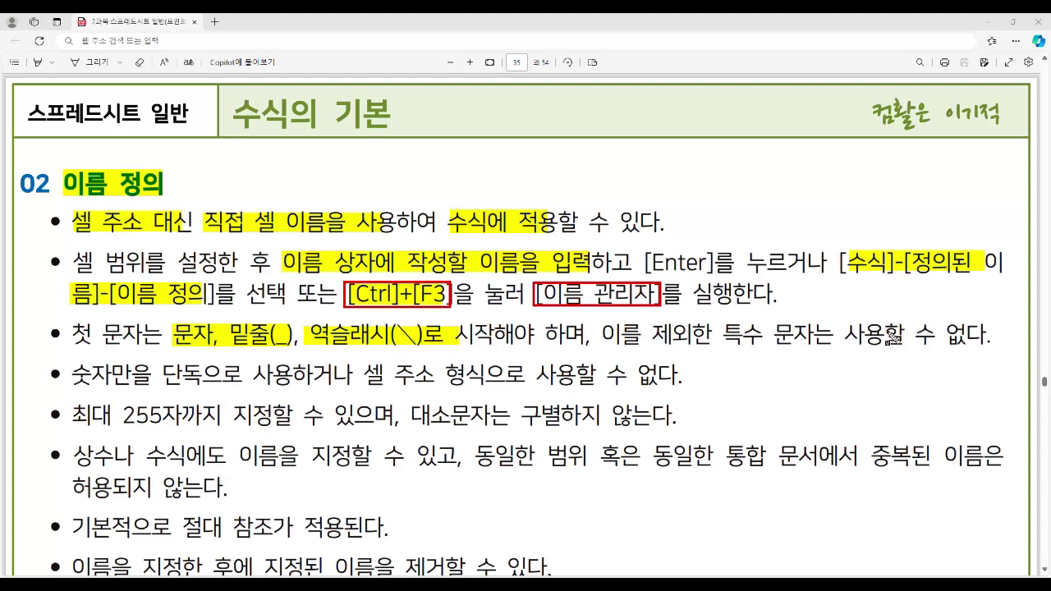
left_click_drag(924, 328, 977, 348)
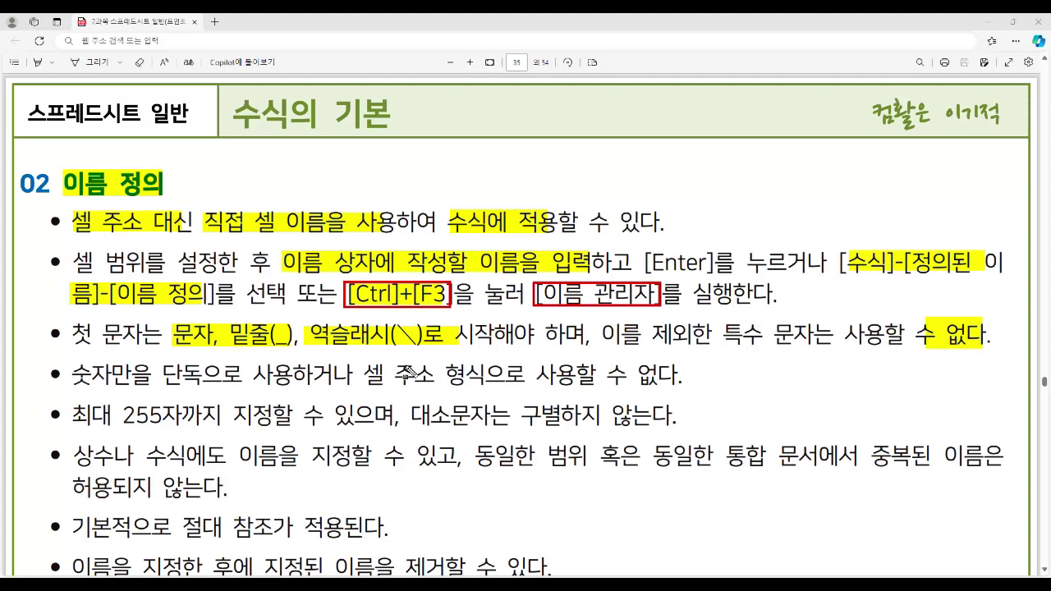
mouse_move(82, 376)
left_mouse_down()
mouse_move(677, 393)
mouse_move(634, 376)
mouse_move(672, 361)
mouse_move(687, 394)
left_mouse_up()
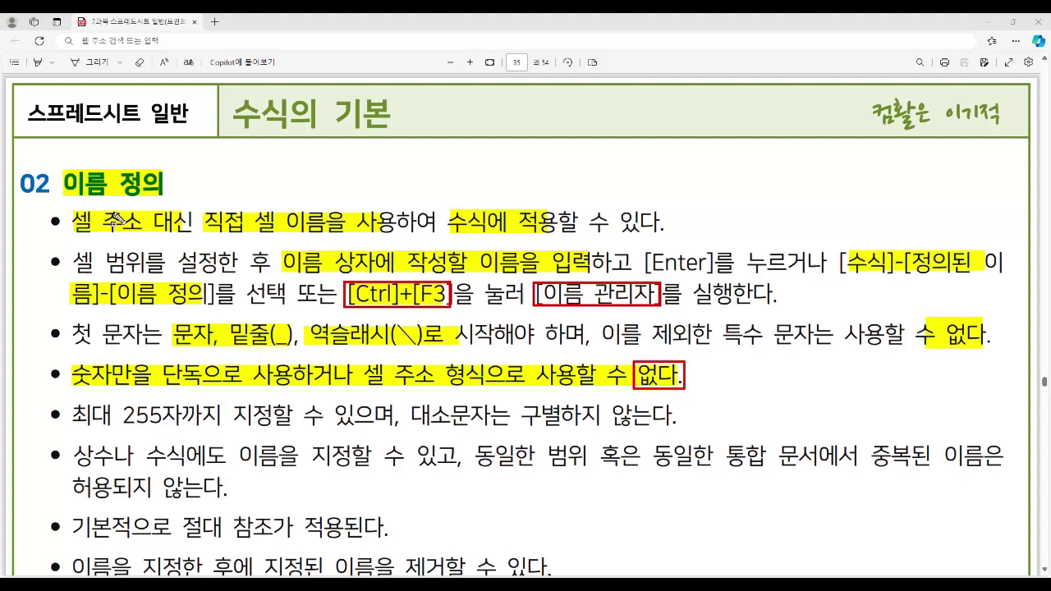
mouse_move(71, 189)
left_mouse_down()
mouse_move(59, 171)
mouse_move(112, 201)
left_mouse_up()
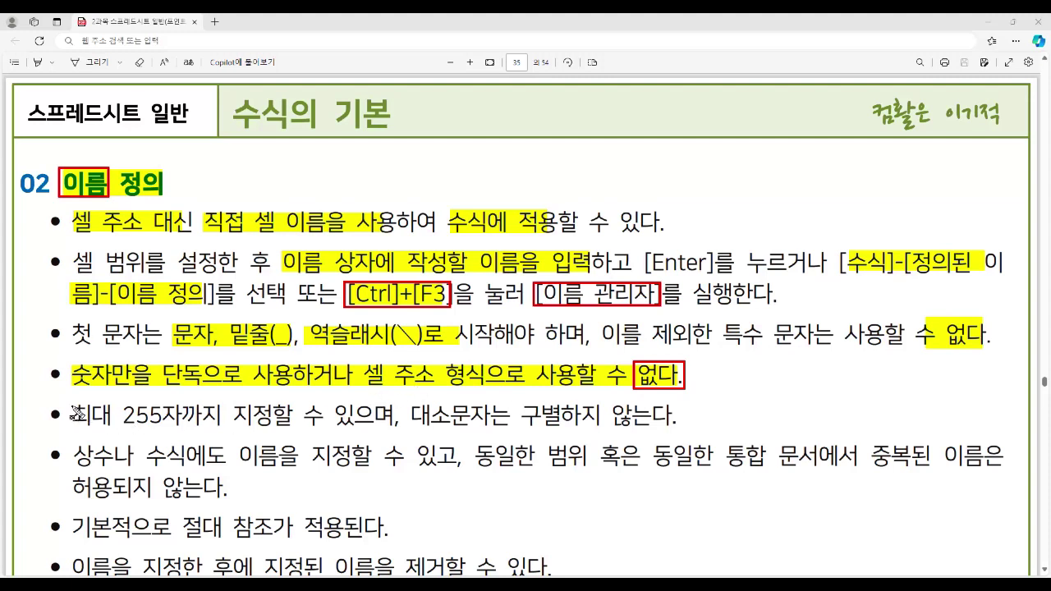
left_click_drag(72, 414, 271, 419)
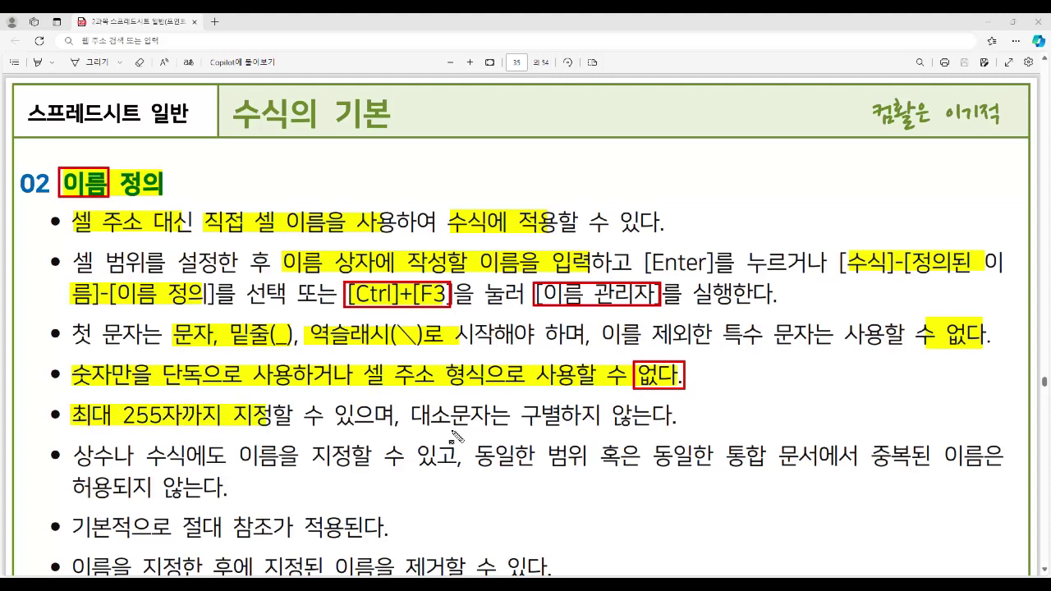
Highlight the 이름 정의 rules that names ignore letter case and that duplicate names are not allowed, clearing the markings after each.
left_click_drag(415, 416, 672, 421)
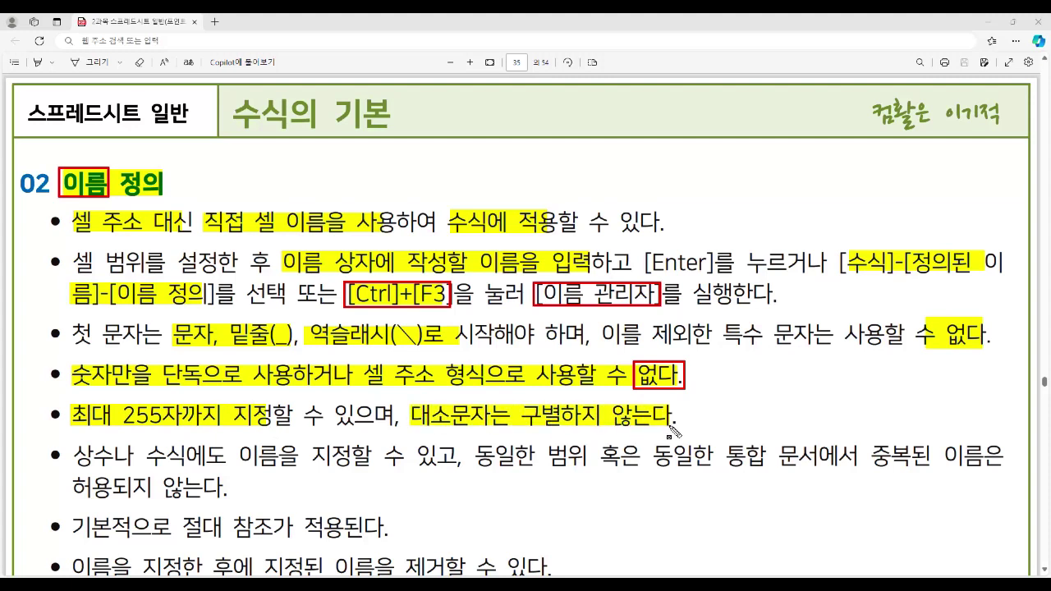
key("Escape")
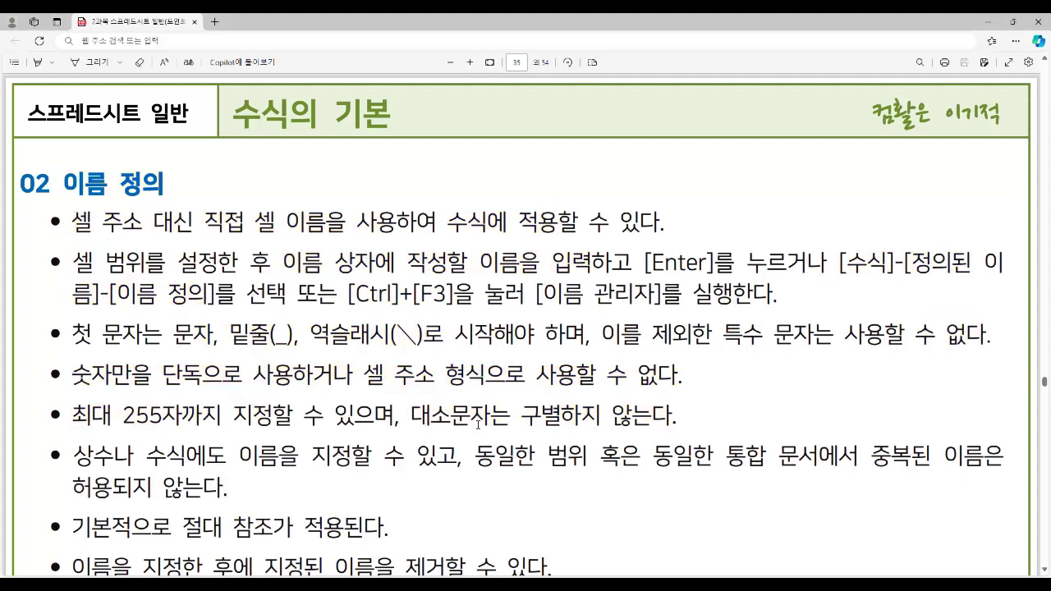
scroll(456, 428, "down", 1)
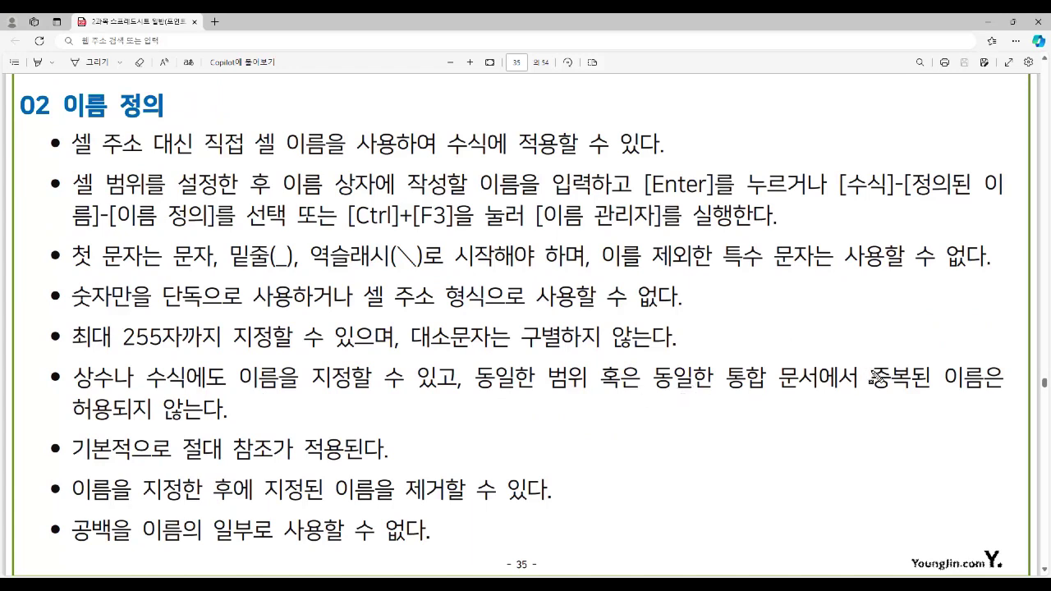
left_click_drag(869, 377, 986, 378)
left_click_drag(73, 409, 220, 411)
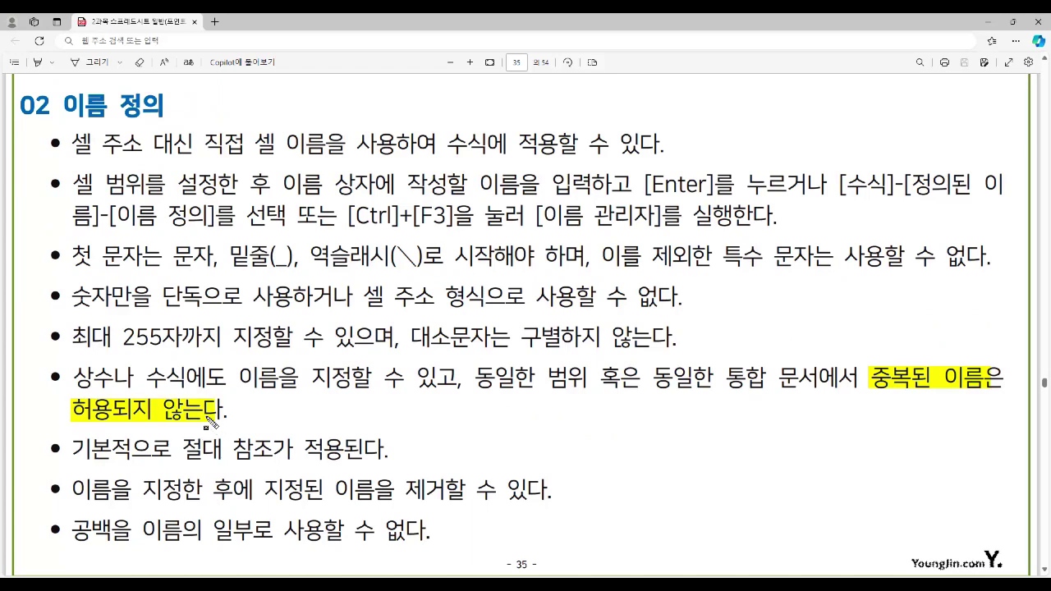
key("Escape")
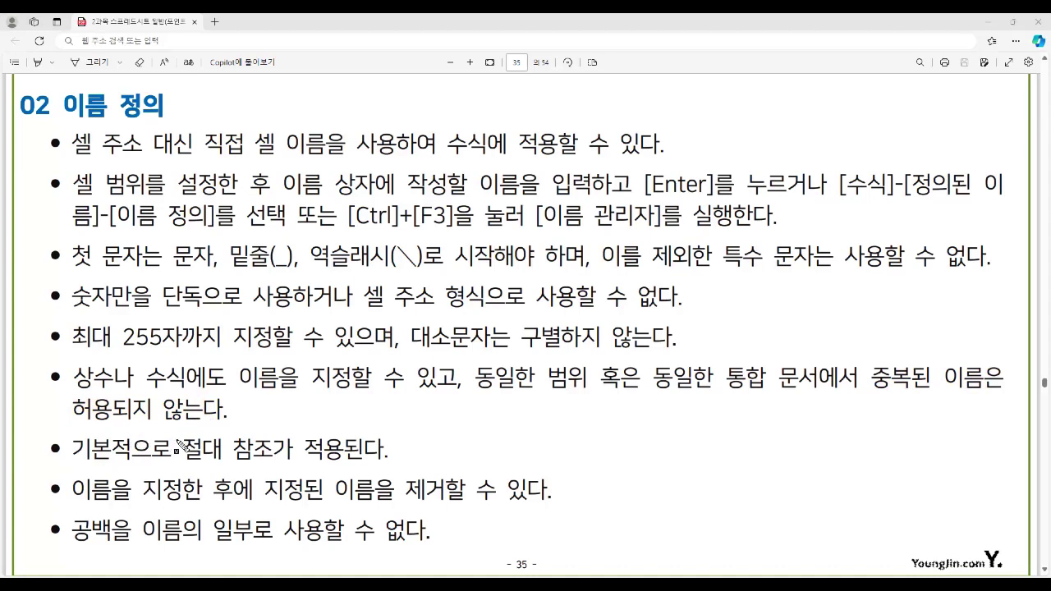
Highlight the rules on absolute references, removing names through 이름 관리자, and spaces, box 없다 in the spaces rule, and clear the markings.
left_click_drag(182, 448, 342, 461)
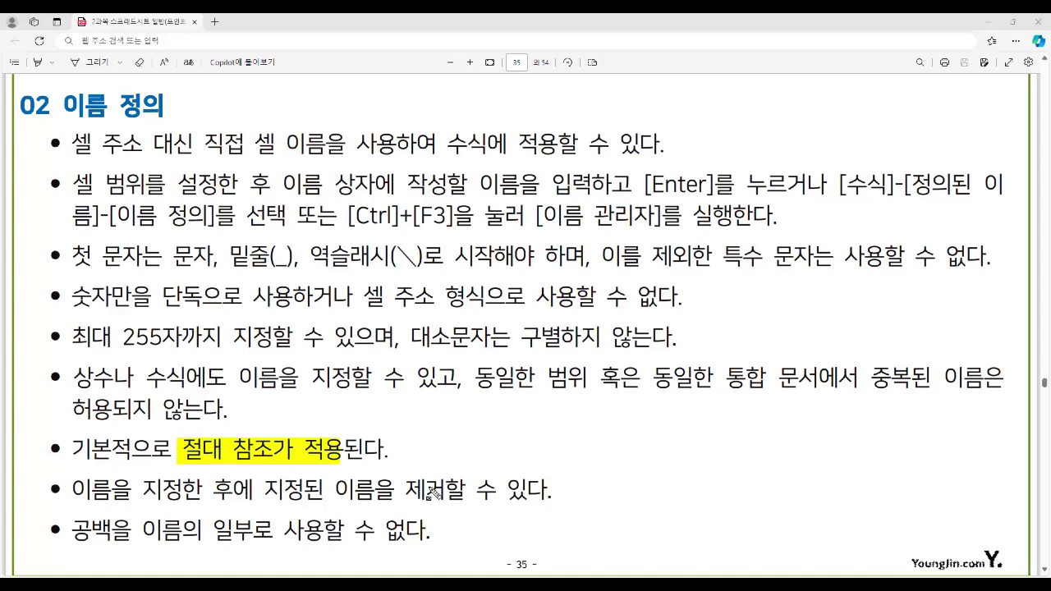
left_click_drag(407, 489, 548, 499)
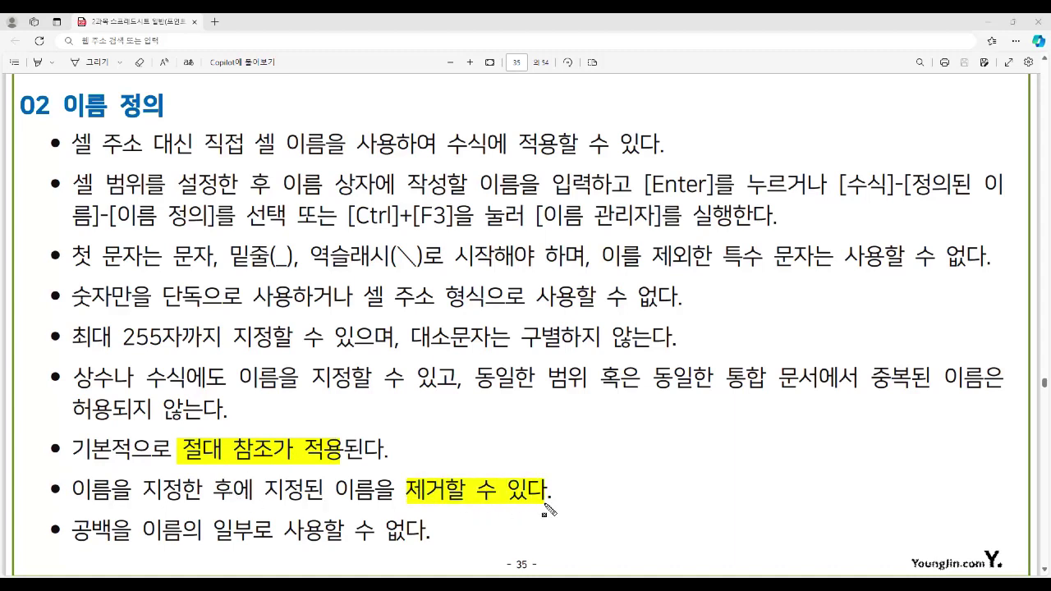
left_click_drag(350, 217, 652, 218)
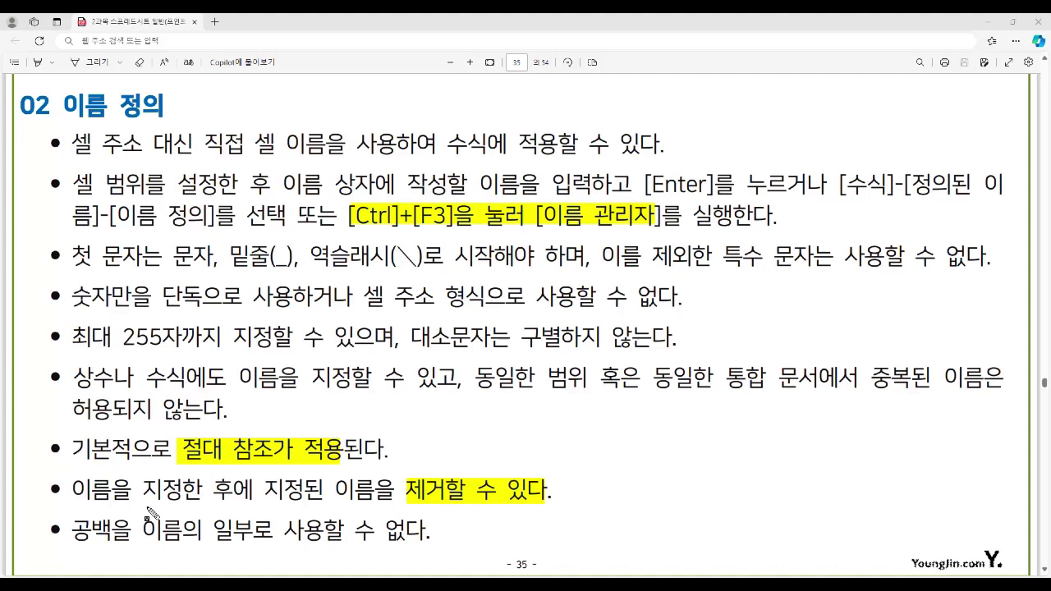
mouse_move(76, 528)
left_mouse_down()
mouse_move(426, 532)
mouse_move(441, 553)
left_mouse_up()
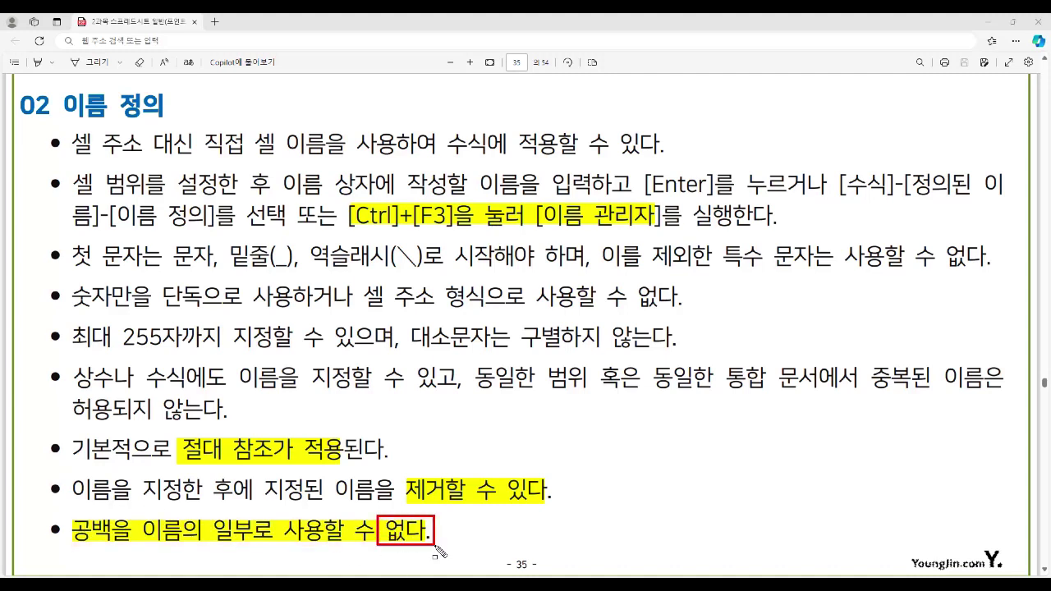
key("Escape")
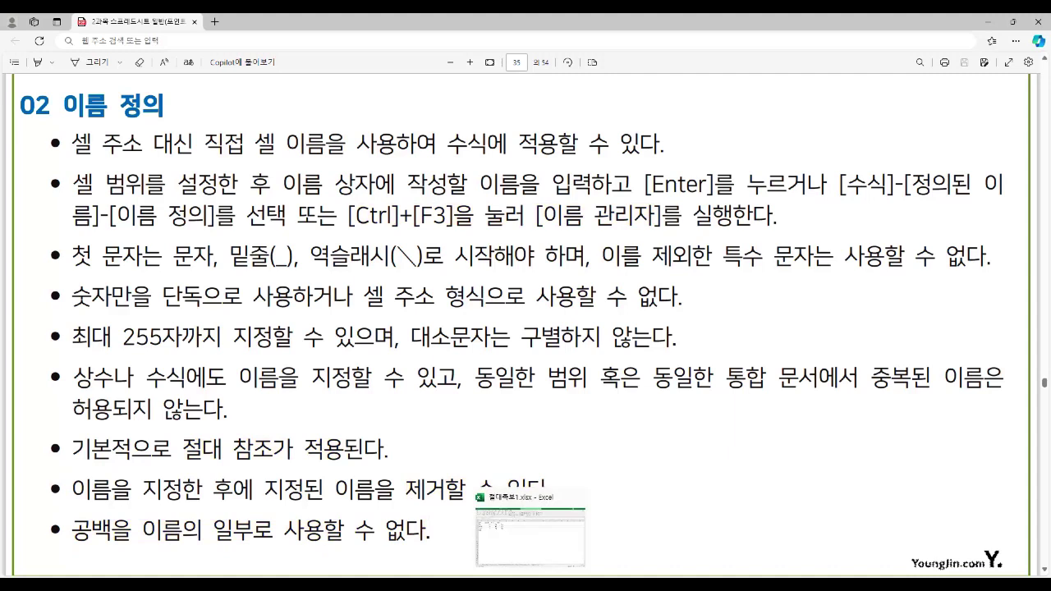
Switch to the 절대족보1.xlsx workbook in Excel and point out the 컴일반 scores in B2:B4 on Sheet20.
left_click(530, 579)
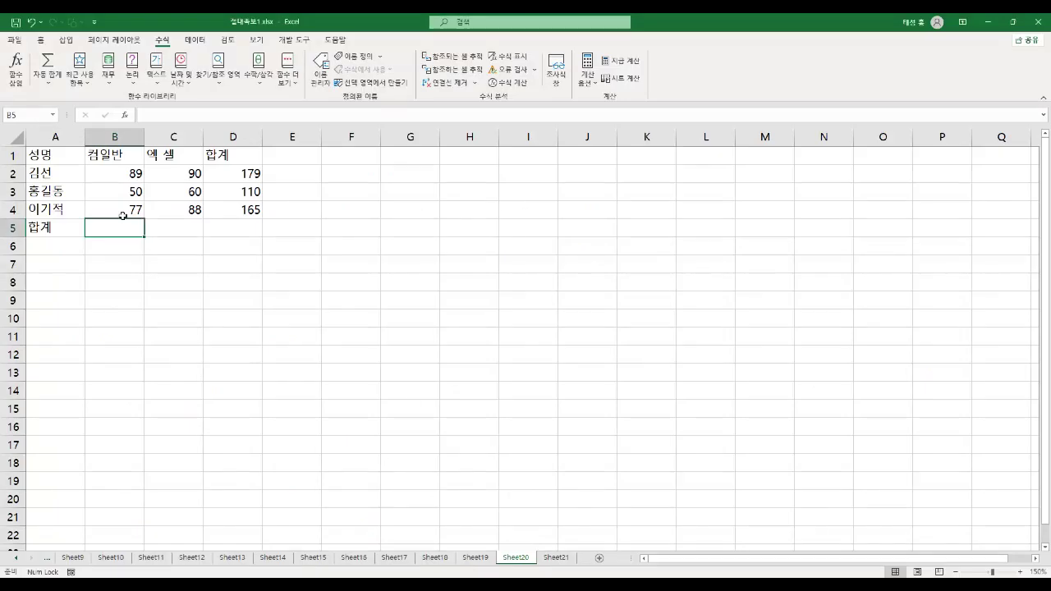
left_click(119, 173)
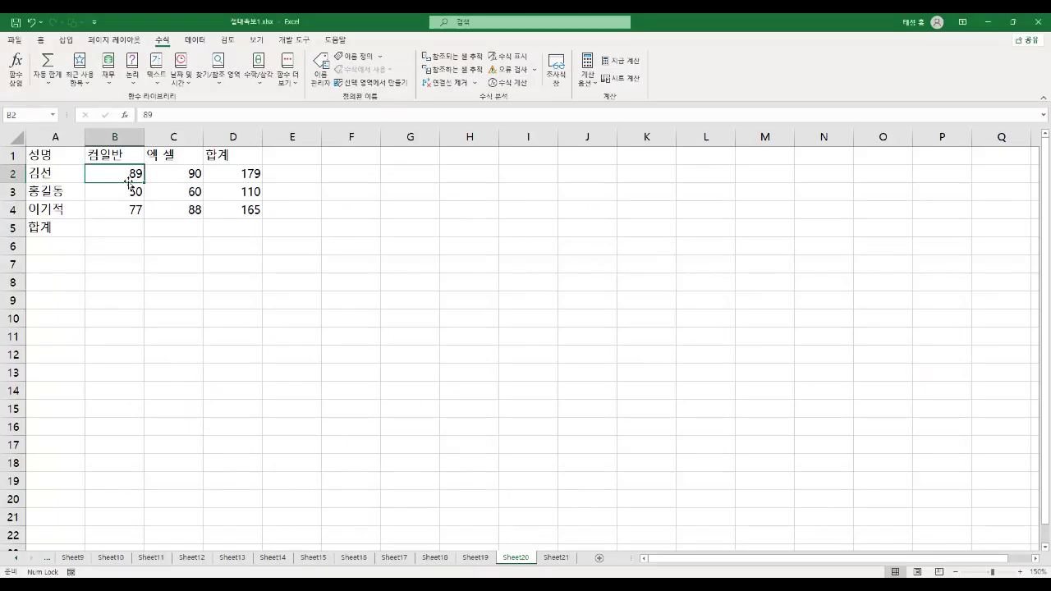
left_click_drag(109, 175, 108, 207)
Total the 컴일반 scores in B5 with =SUM(B2:B4), and clear the cell again.
left_click(138, 228)
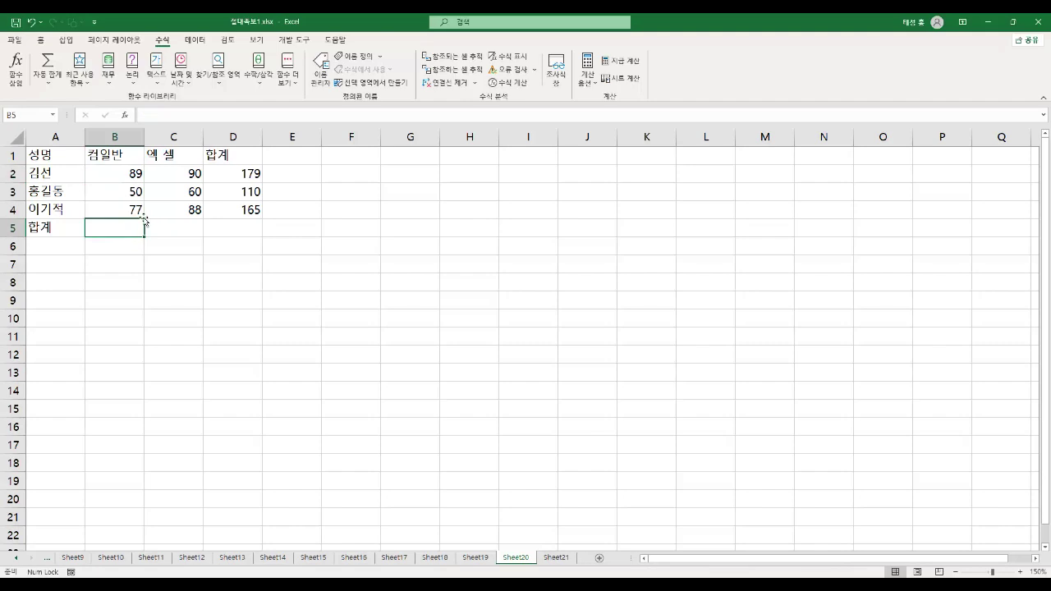
type("=")
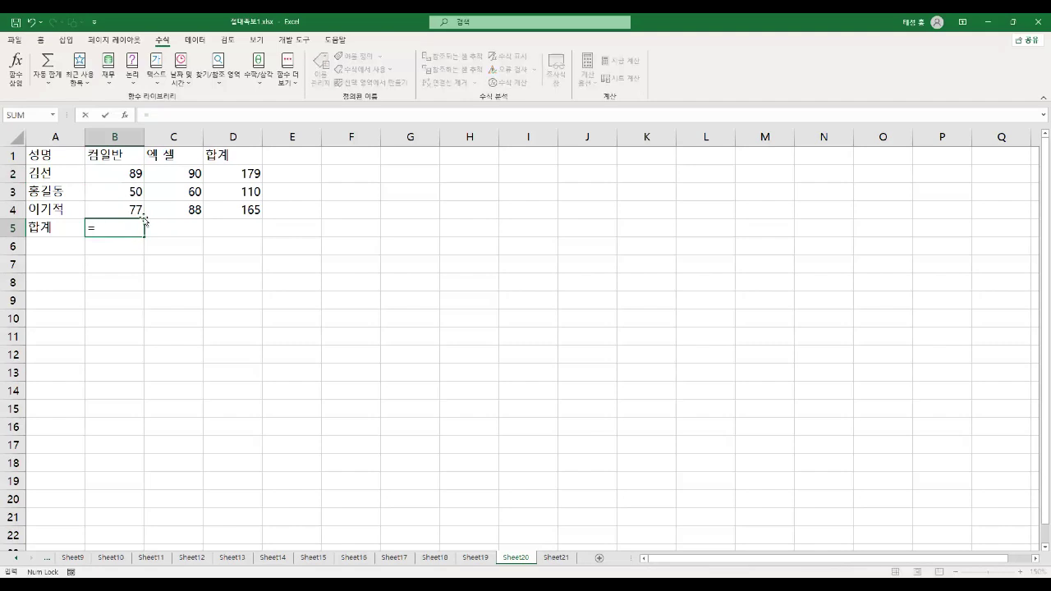
type("sum(")
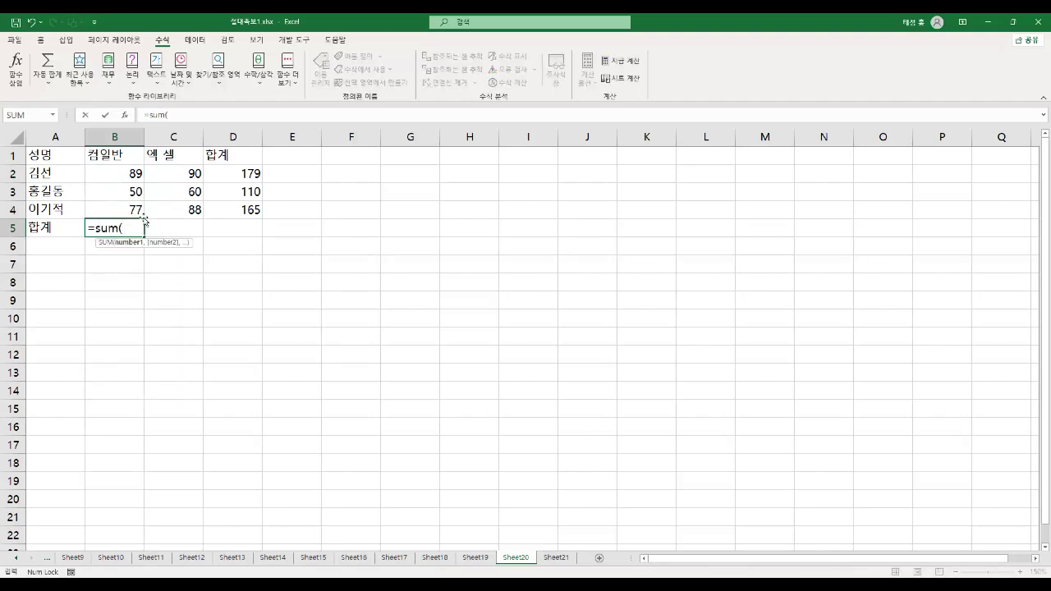
left_click_drag(117, 173, 117, 207)
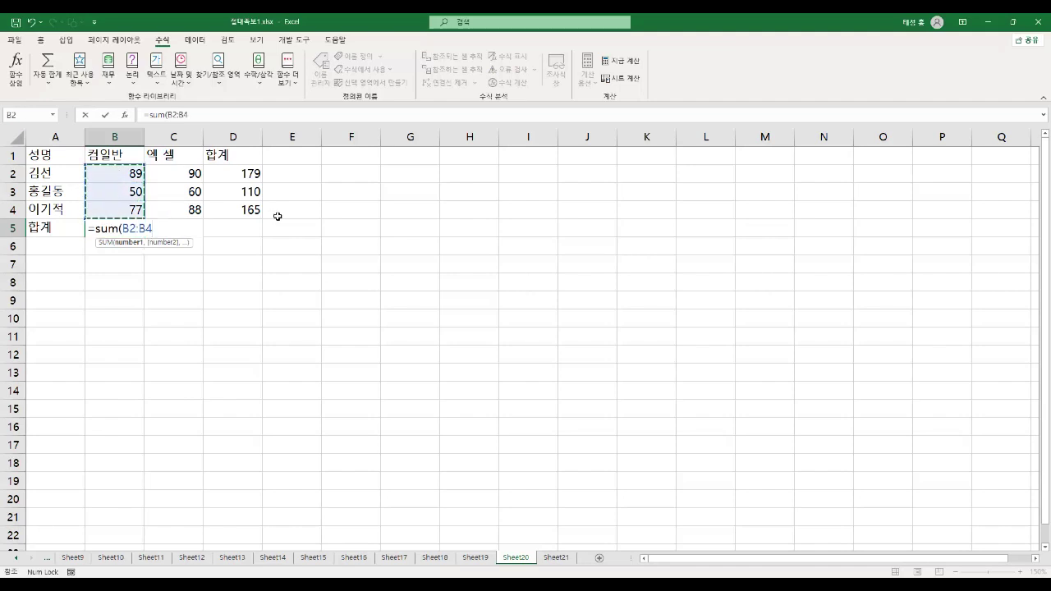
key("Return")
key("Up")
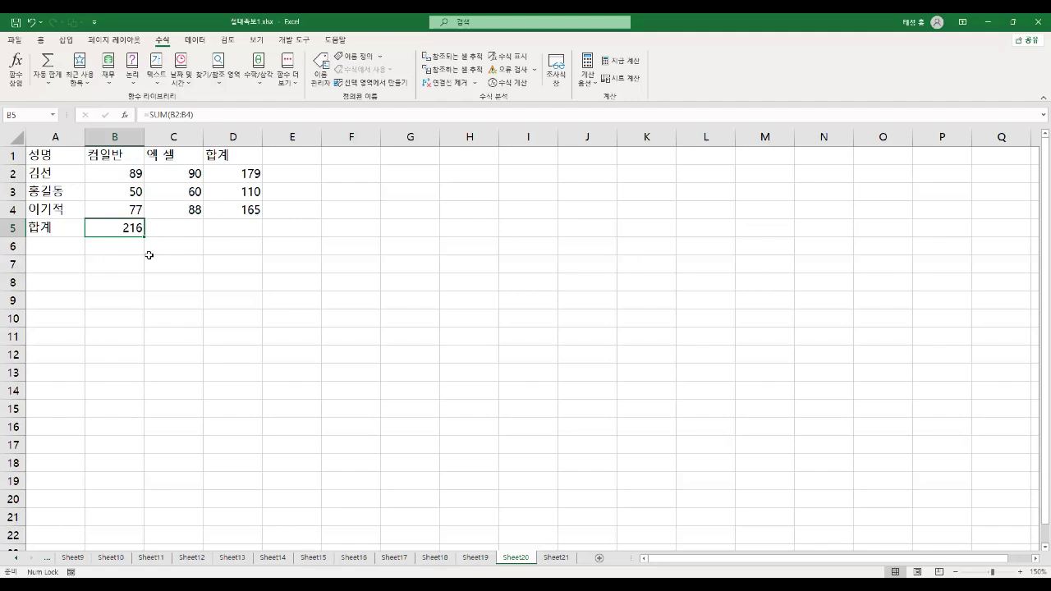
key("Delete")
Define the name 컴 for the range B2:B4 and reselect the range to check its name.
left_click_drag(118, 182, 123, 205)
left_click(35, 116)
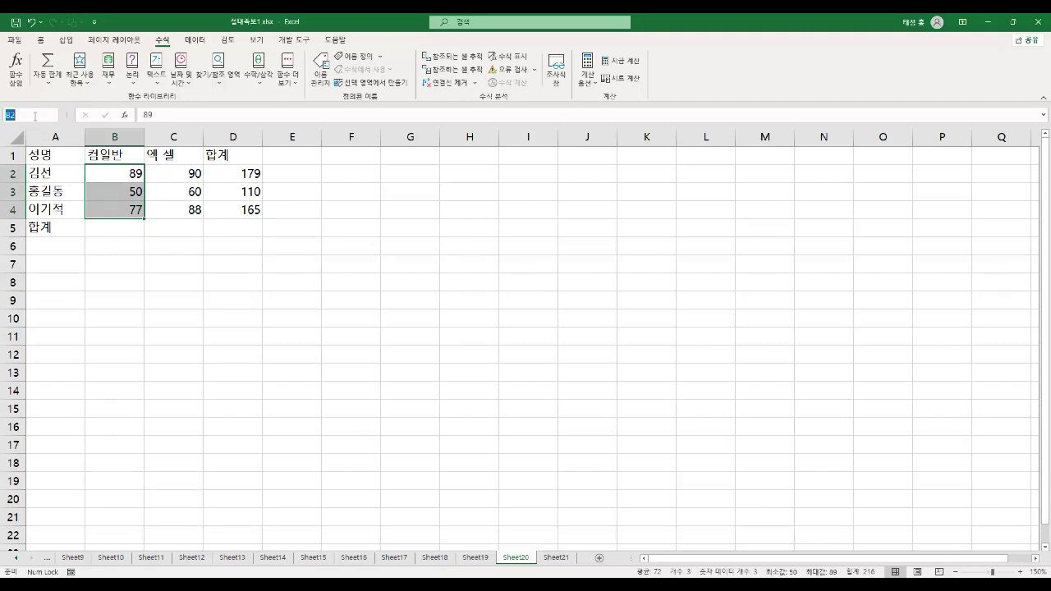
type("컴")
key("Return")
left_click(92, 282)
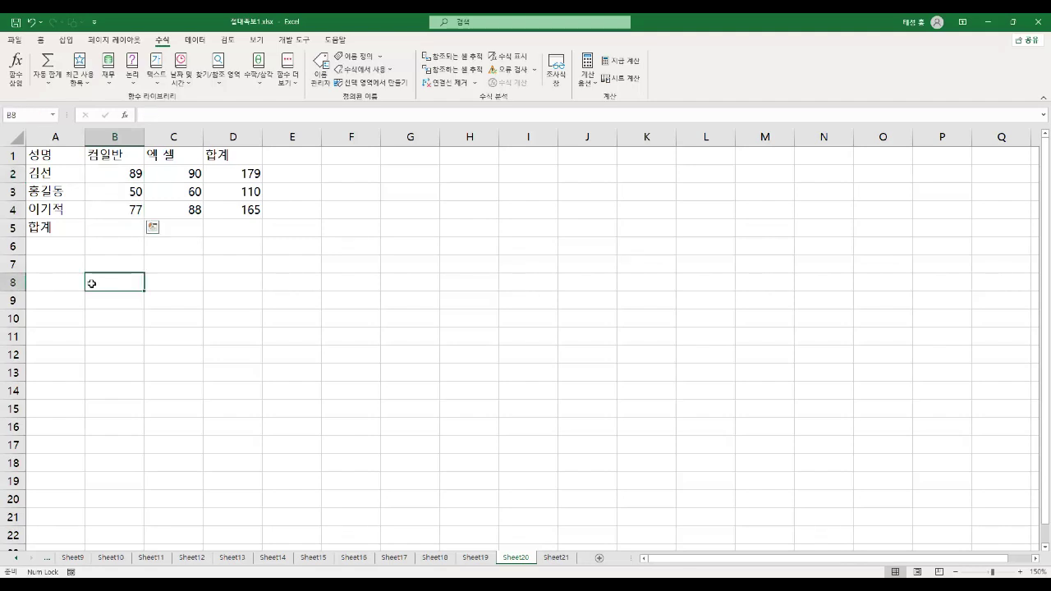
left_click_drag(125, 174, 130, 210)
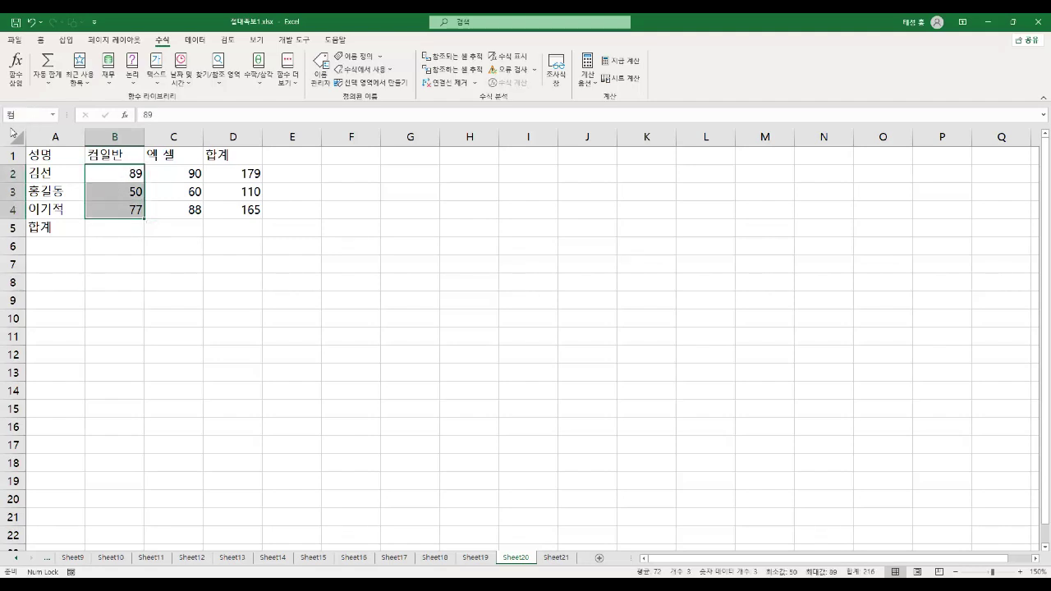
Enter =SUM(컴) in cell B5 and inspect which range the formula refers to.
left_click(105, 223)
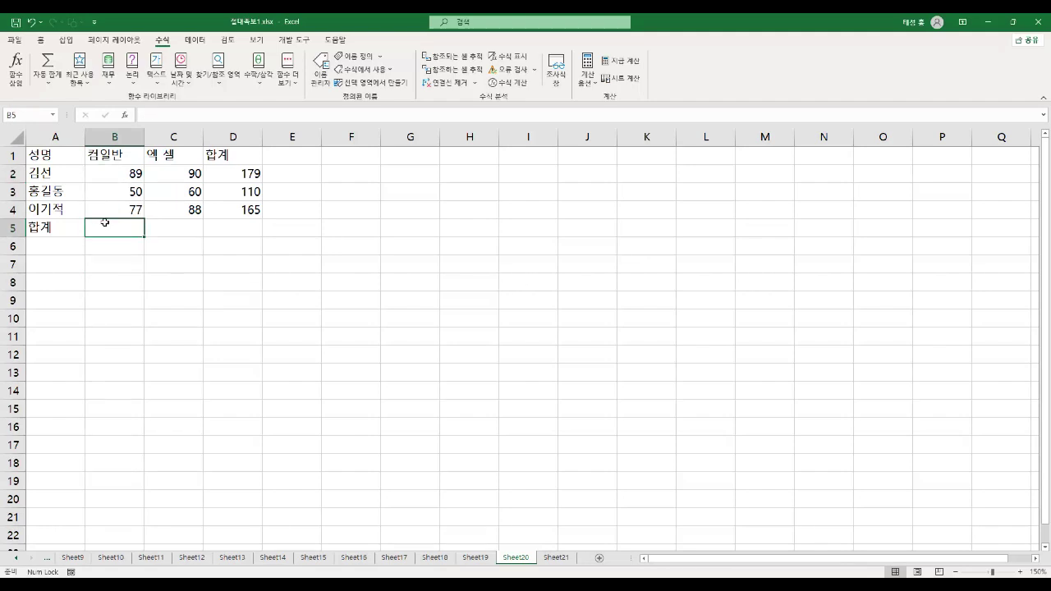
type("=sum")
type("(")
type("키")
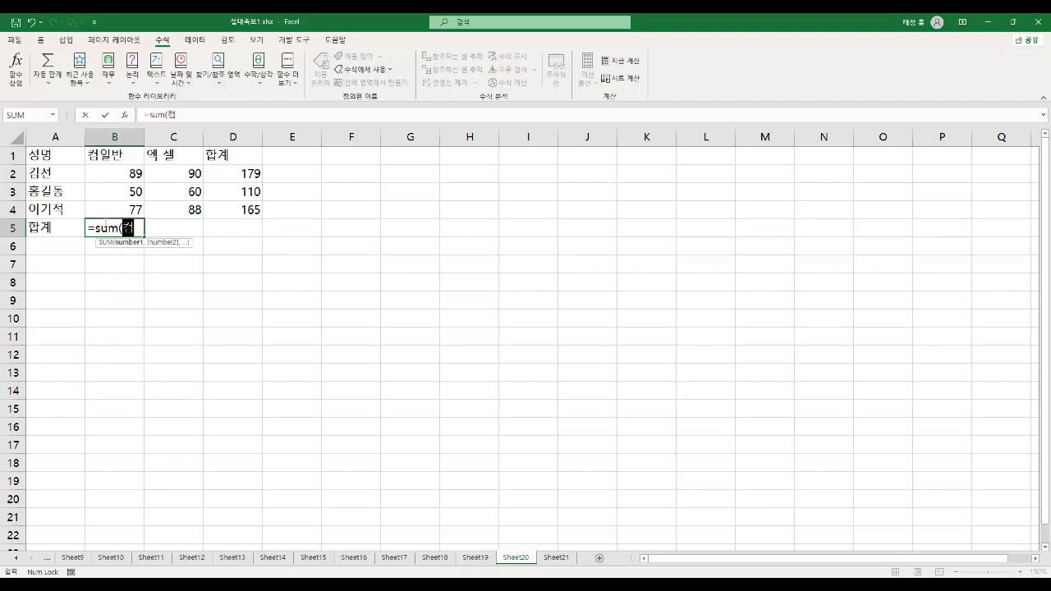
type(")")
key("Return")
left_click(105, 223)
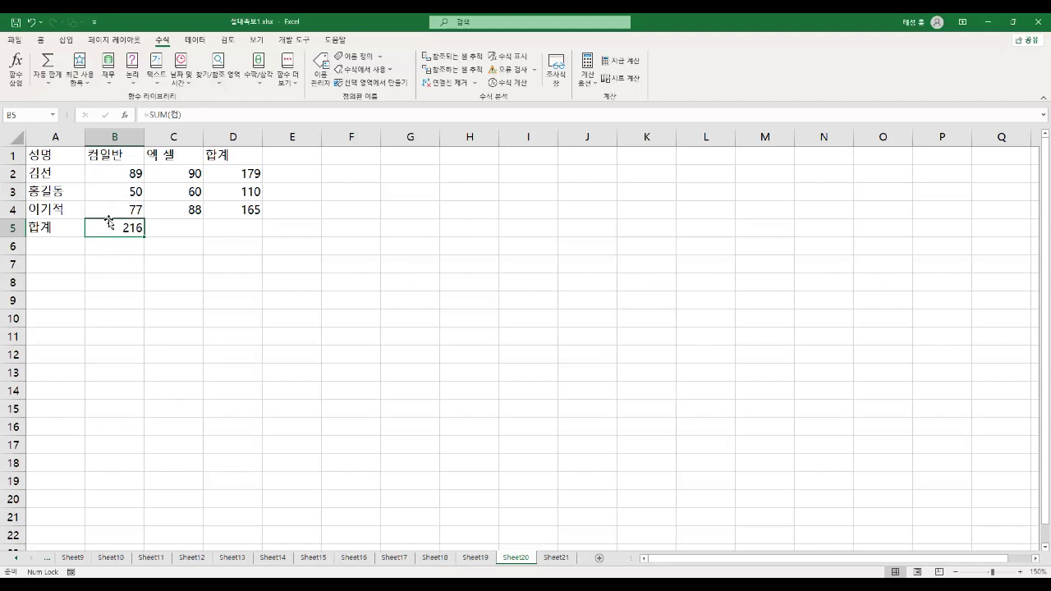
double_click(108, 222)
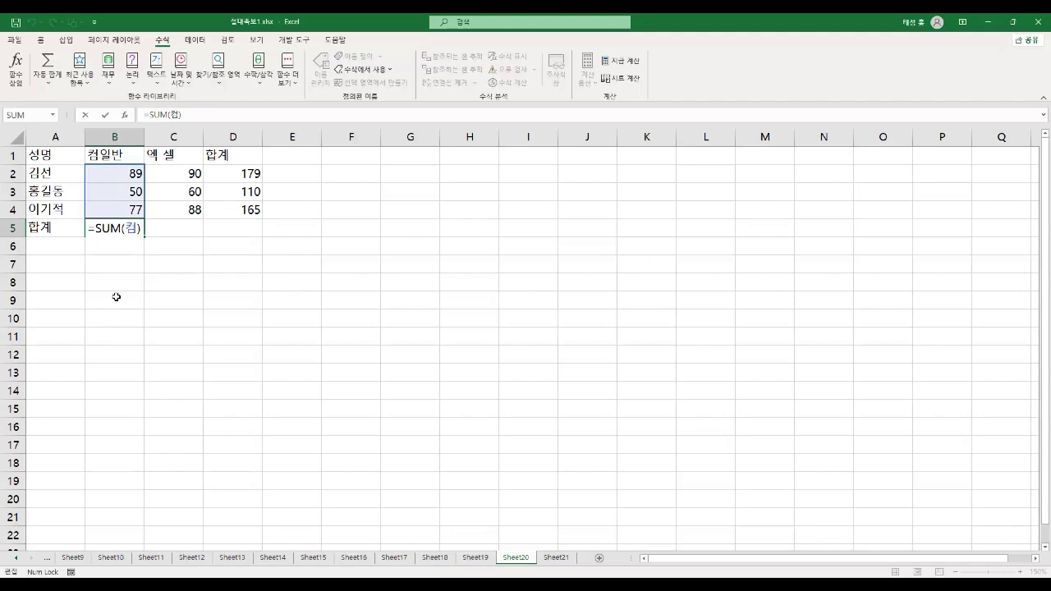
key("Escape")
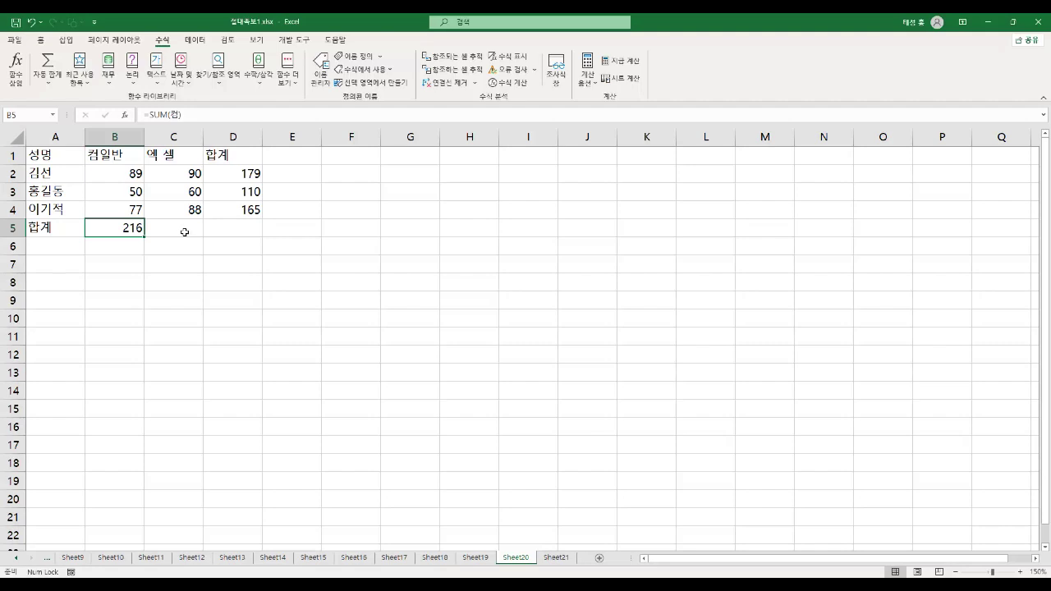
Create a defined name for the 엑 셀 scores from the selection C1:C4, using the first row as the name.
left_click(179, 162)
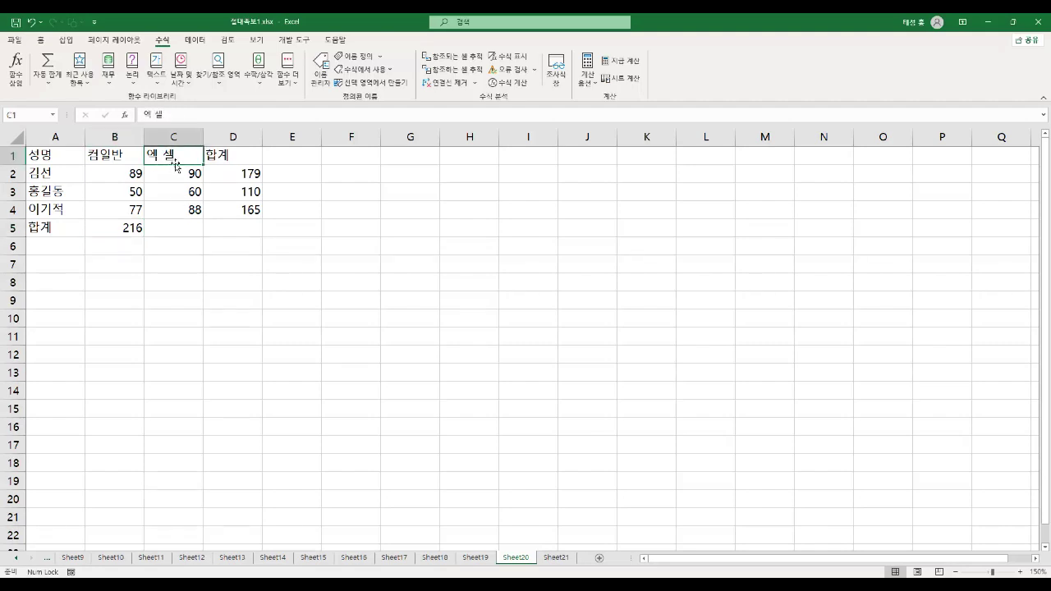
left_click_drag(176, 152, 178, 209)
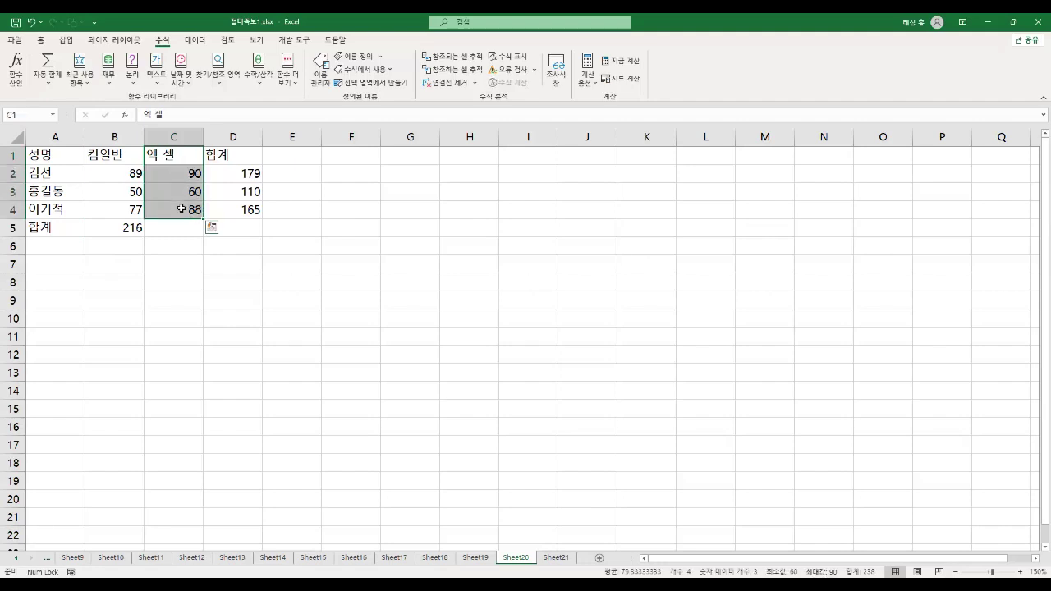
left_click(386, 84)
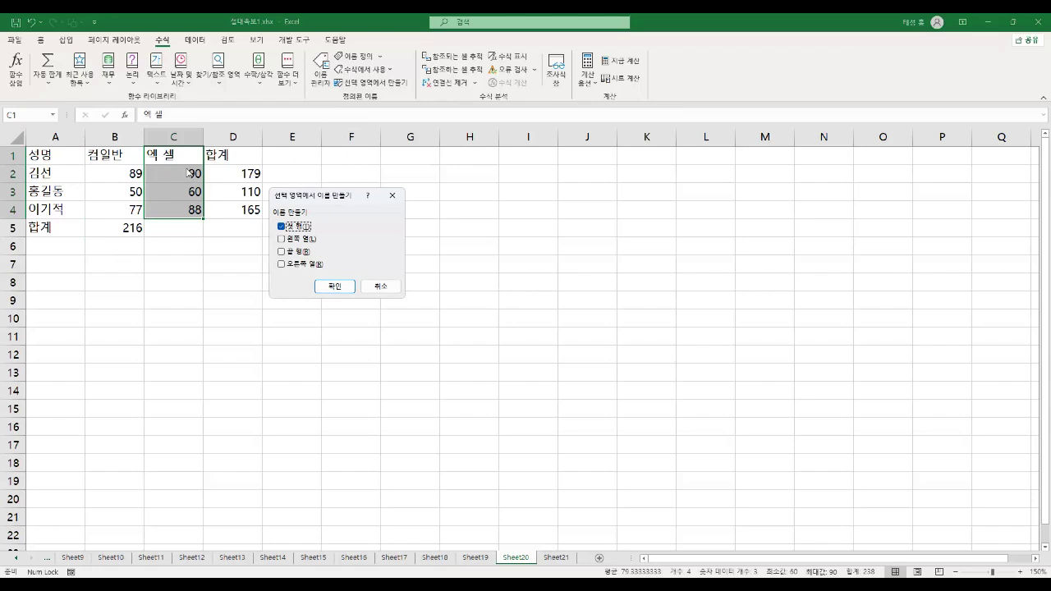
left_click(336, 287)
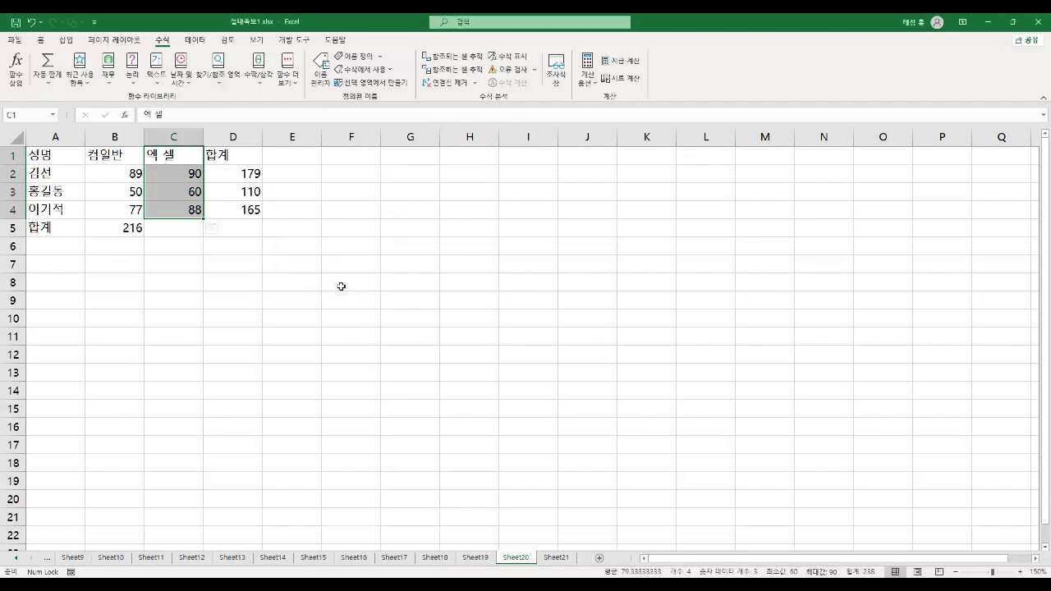
Open 이름 관리자, box the name created from C1, highlight the space in C1's heading, and draw an arrow linking the two.
left_click(325, 76)
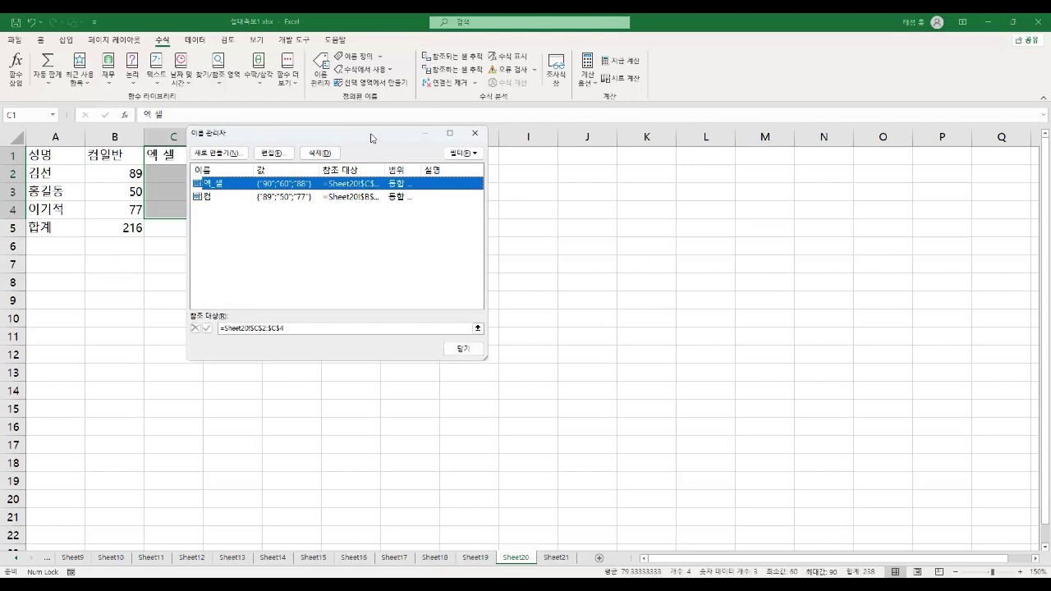
left_click_drag(374, 137, 493, 183)
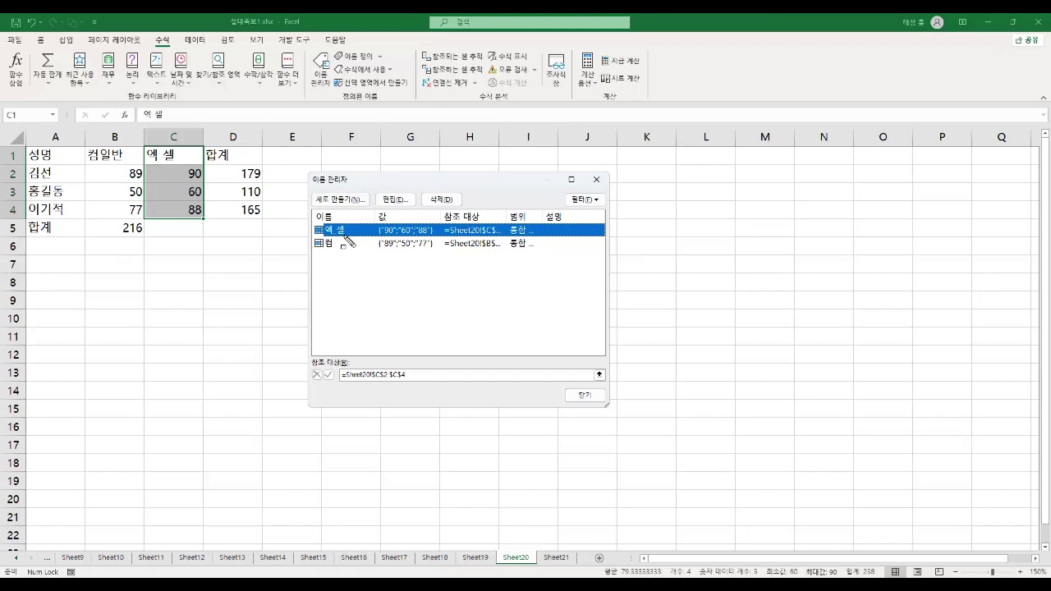
left_click_drag(310, 218, 354, 239)
left_click_drag(161, 149, 162, 167)
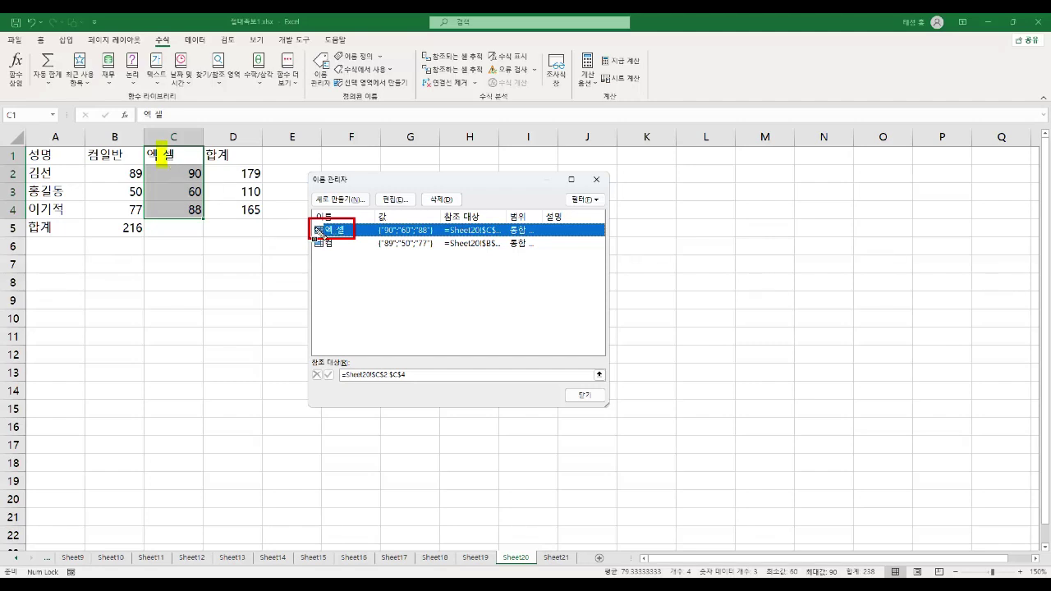
mouse_move(179, 161)
left_mouse_down()
mouse_move(239, 202)
mouse_move(316, 225)
left_mouse_up()
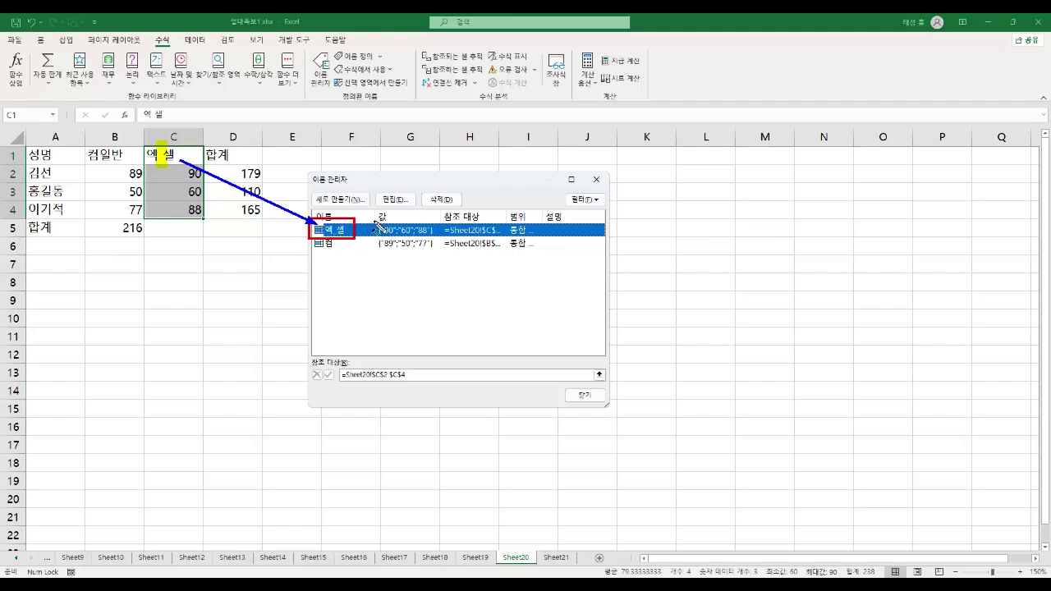
Switch to page 36 of the PDF and highlight the heading 오류 메세지 and the sentence on when errors occur.
key("alt+Tab")
left_click_drag(64, 183, 181, 189)
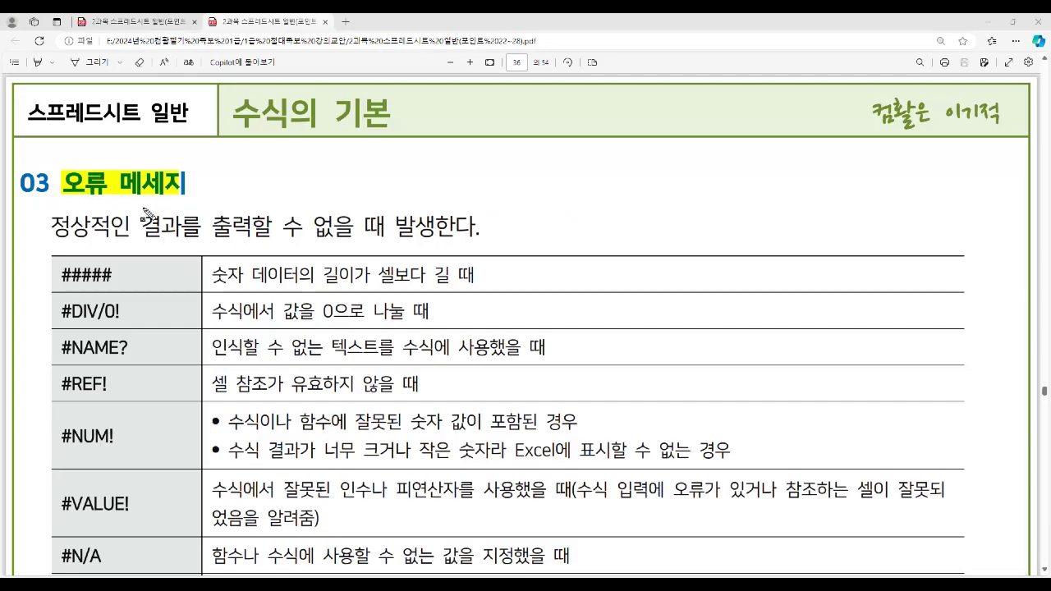
left_click_drag(52, 225, 428, 239)
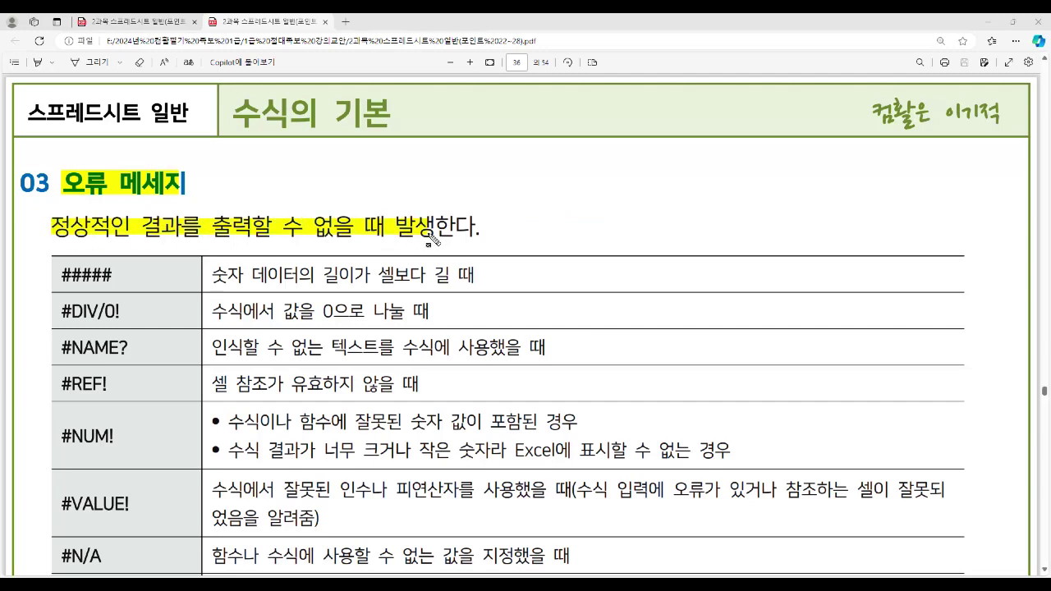
Highlight the ##### error code and its description about numbers longer than the cell in the error table.
left_click_drag(51, 257, 126, 289)
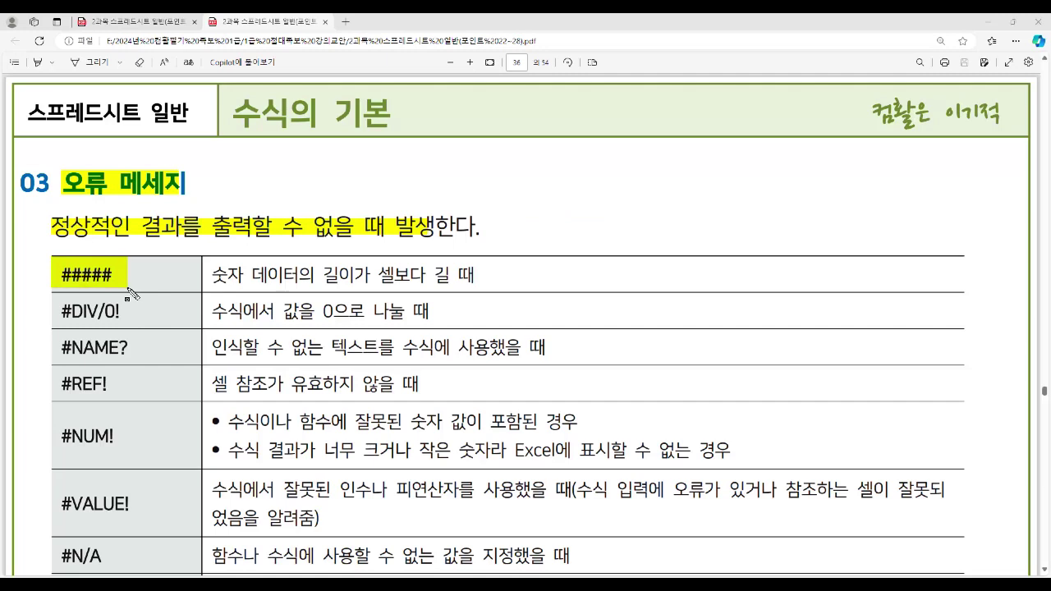
mouse_move(210, 277)
left_mouse_down()
mouse_move(343, 289)
mouse_move(480, 281)
left_mouse_up()
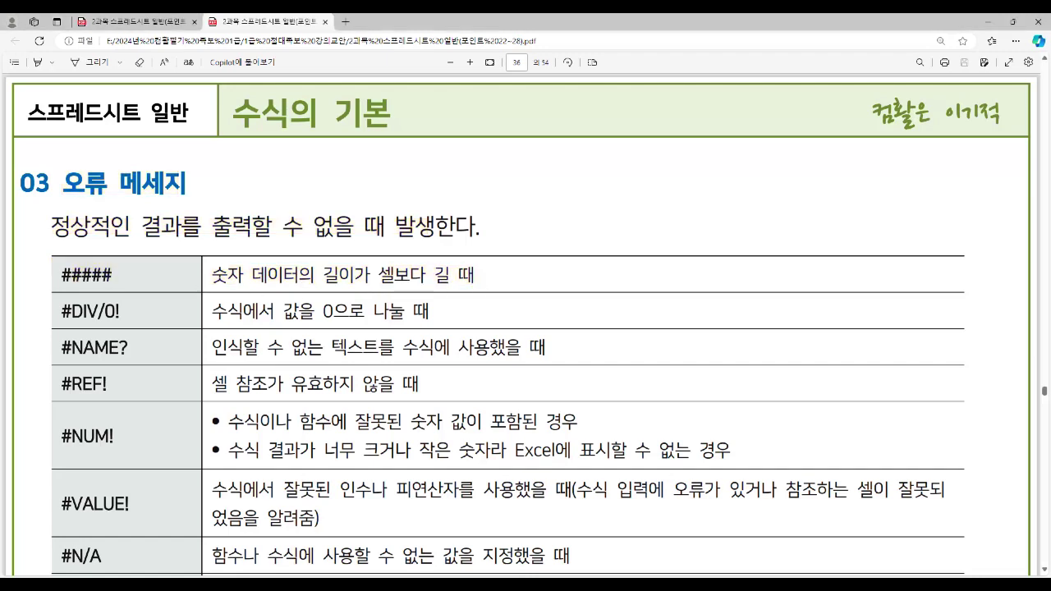
Switch to the Excel workbook, narrow column F until the number in F1 no longer fits, and auto-fit the column width.
key("alt+Tab")
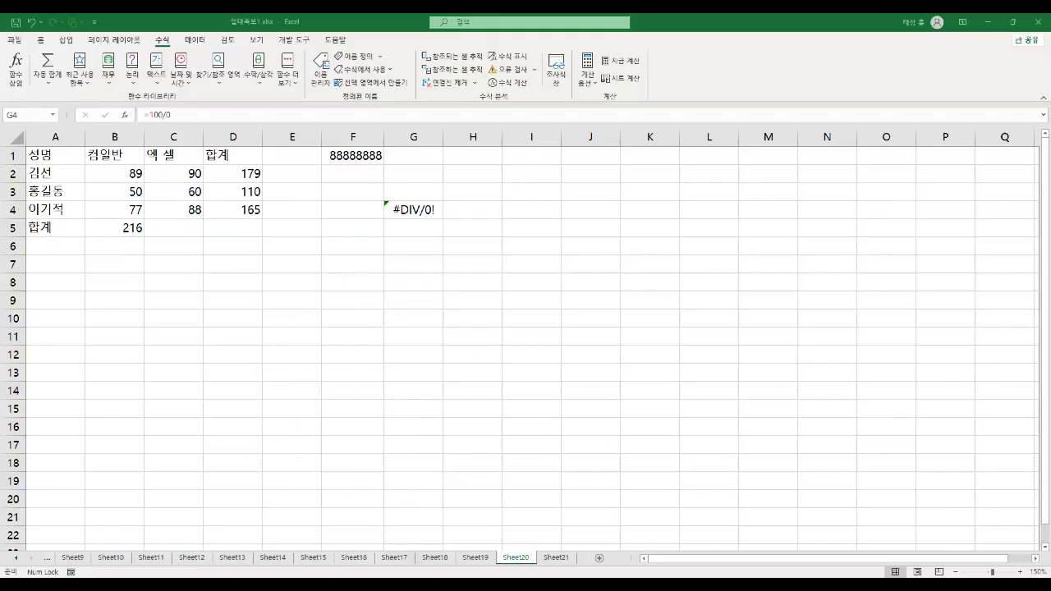
left_click(362, 160)
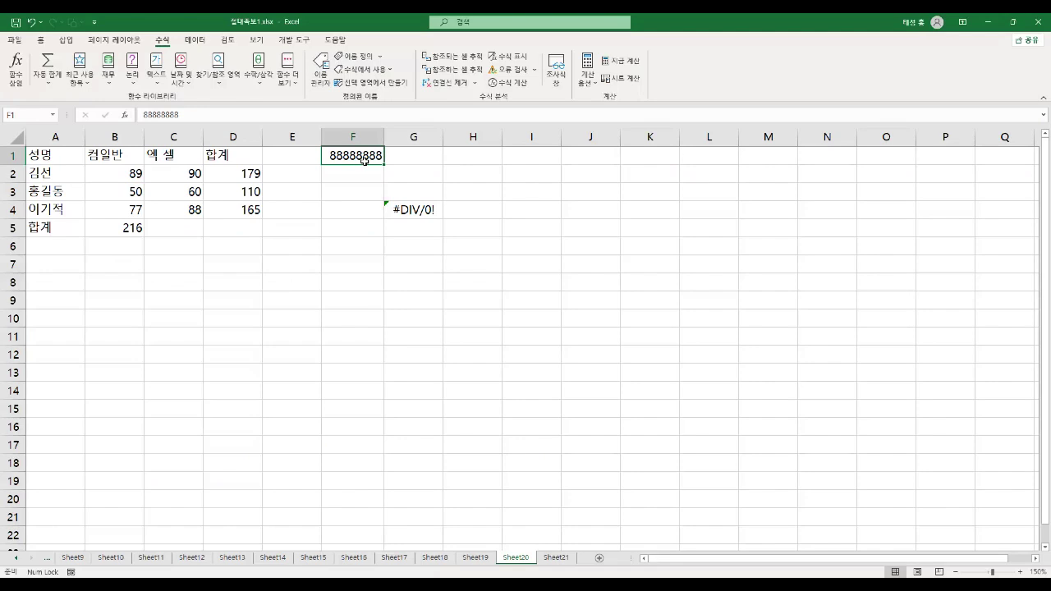
left_click_drag(383, 137, 346, 137)
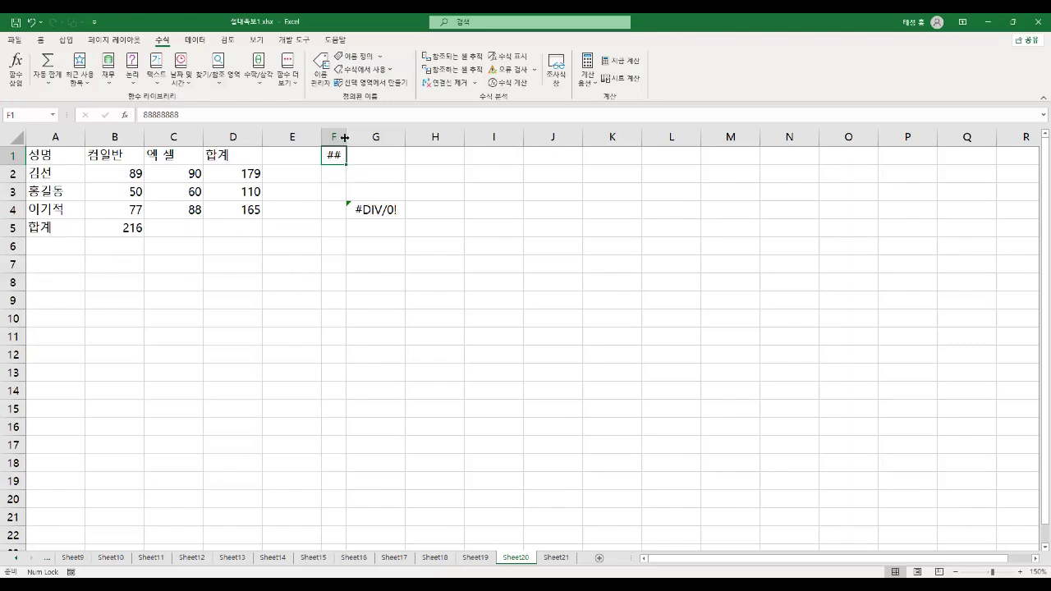
double_click(346, 137)
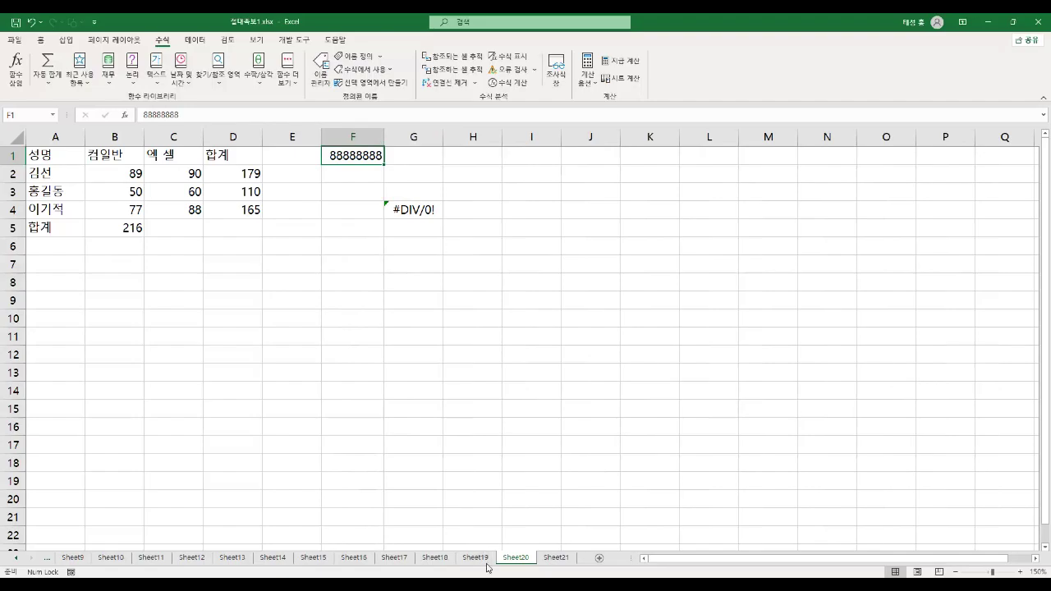
Return to the PDF, highlight the #DIV/0! code and its description about dividing by 0, and clear the highlights.
key("alt+Tab")
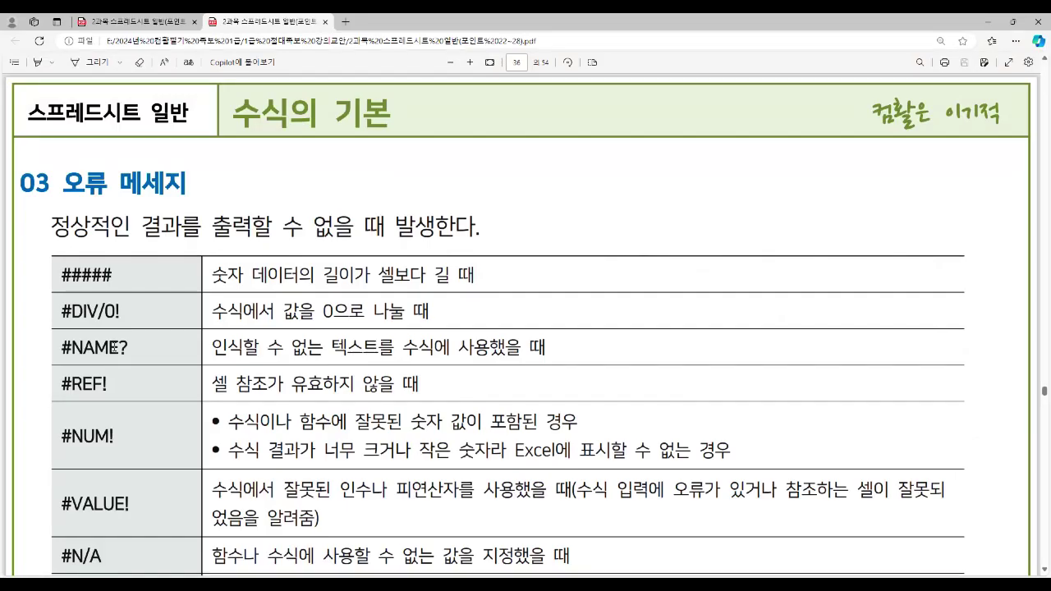
left_click_drag(61, 311, 123, 327)
left_click_drag(215, 311, 429, 322)
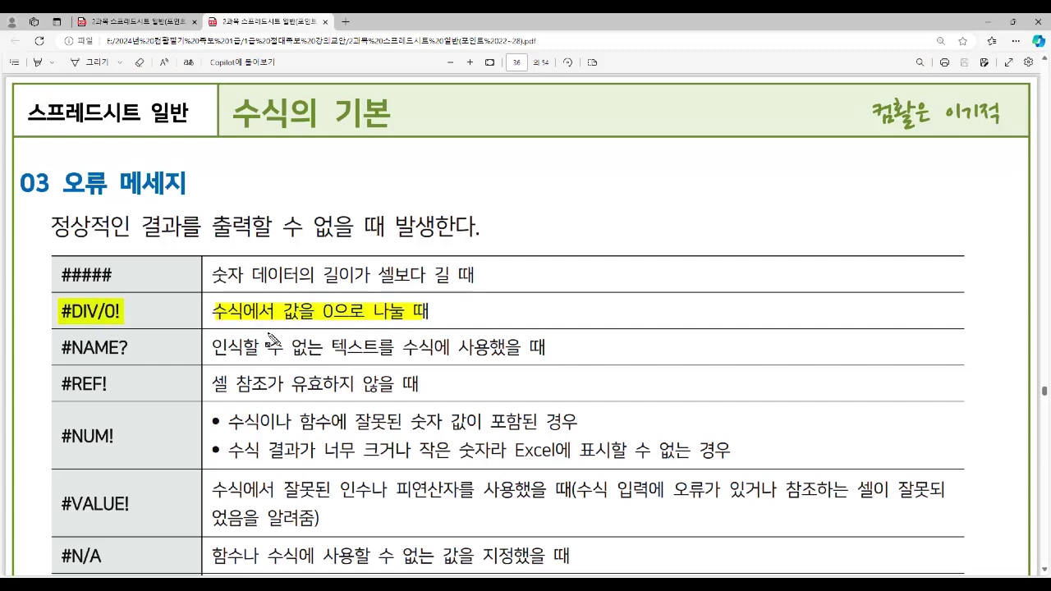
key("Escape")
Switch to the Excel workbook and inspect the formula behind the #DIV/0! error in cell G4.
key("alt+Tab")
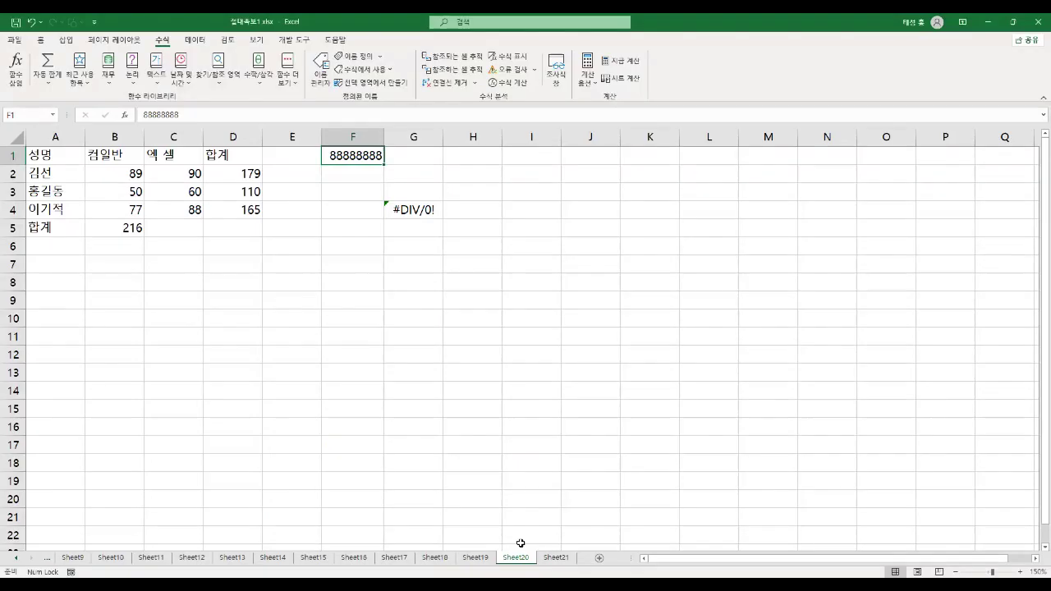
left_click(403, 215)
double_click(403, 216)
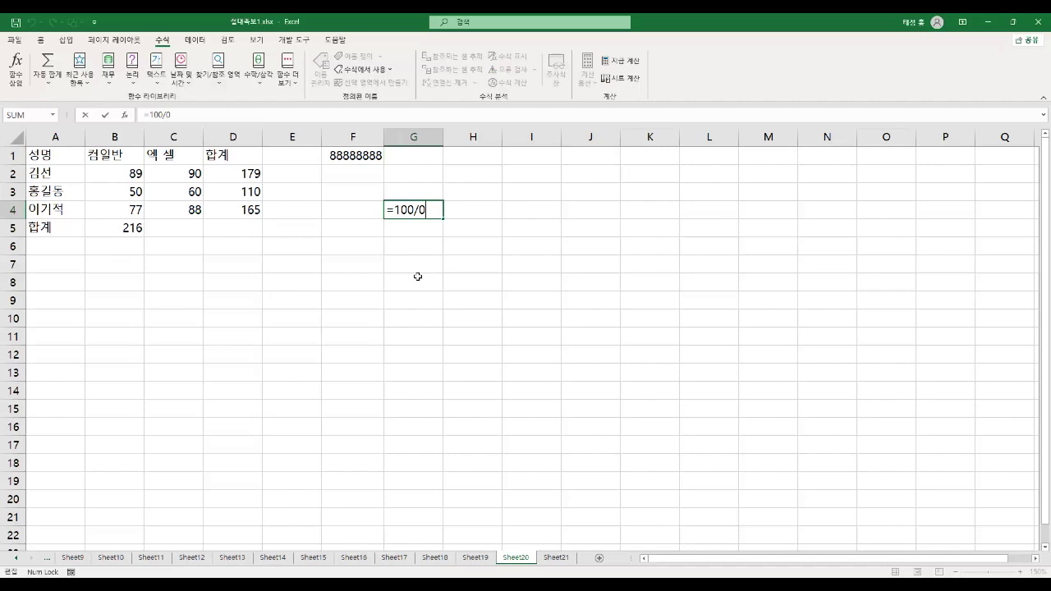
key("Return")
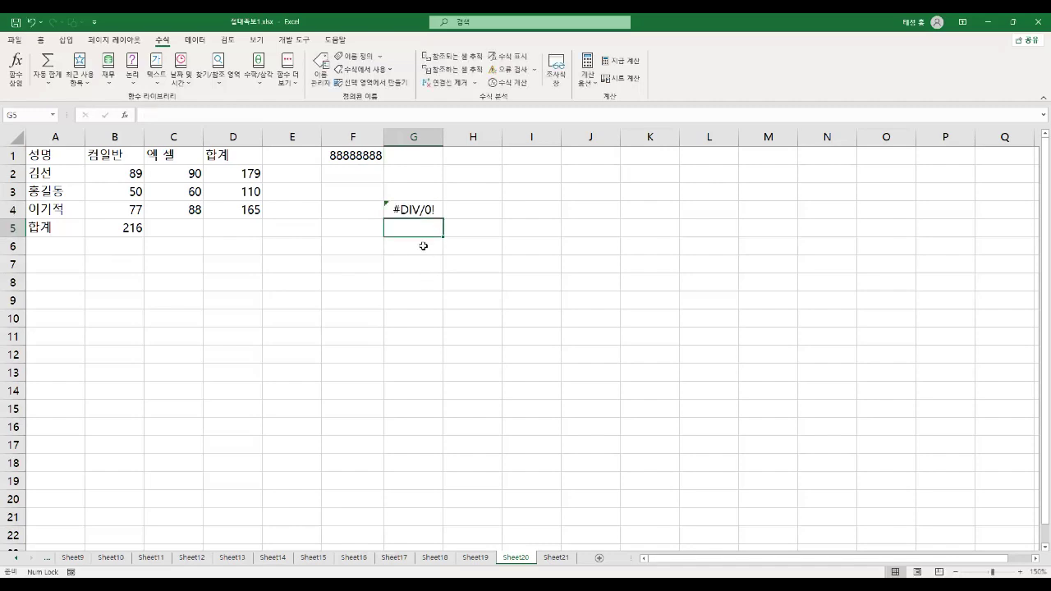
Return to the PDF, highlight the #NAME? code and its description about unrecognized text, and clear the highlights.
key("alt+Tab")
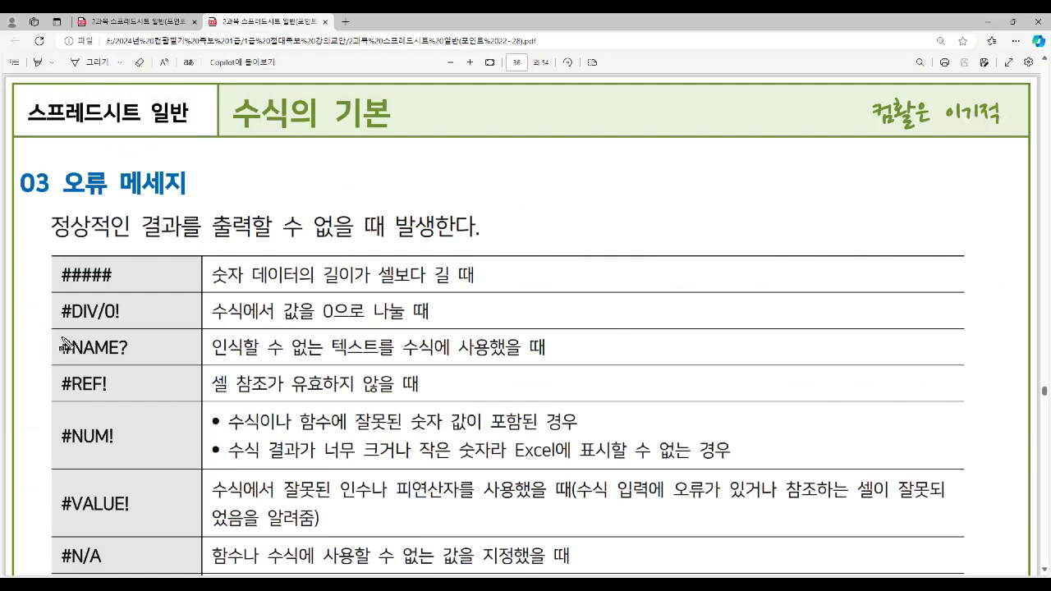
left_click_drag(60, 348, 131, 360)
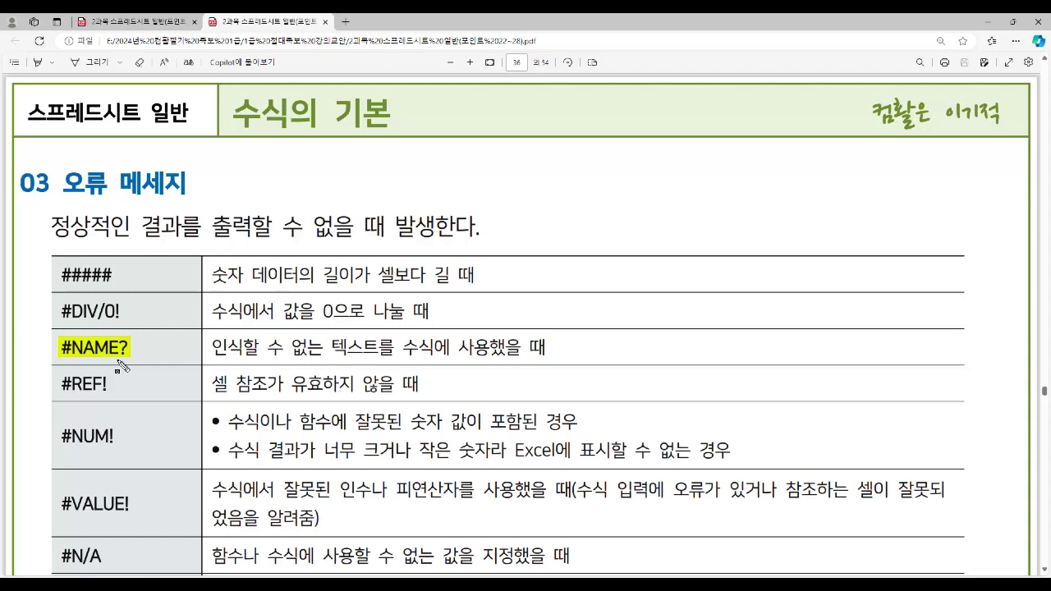
left_click_drag(213, 346, 532, 355)
key("Escape")
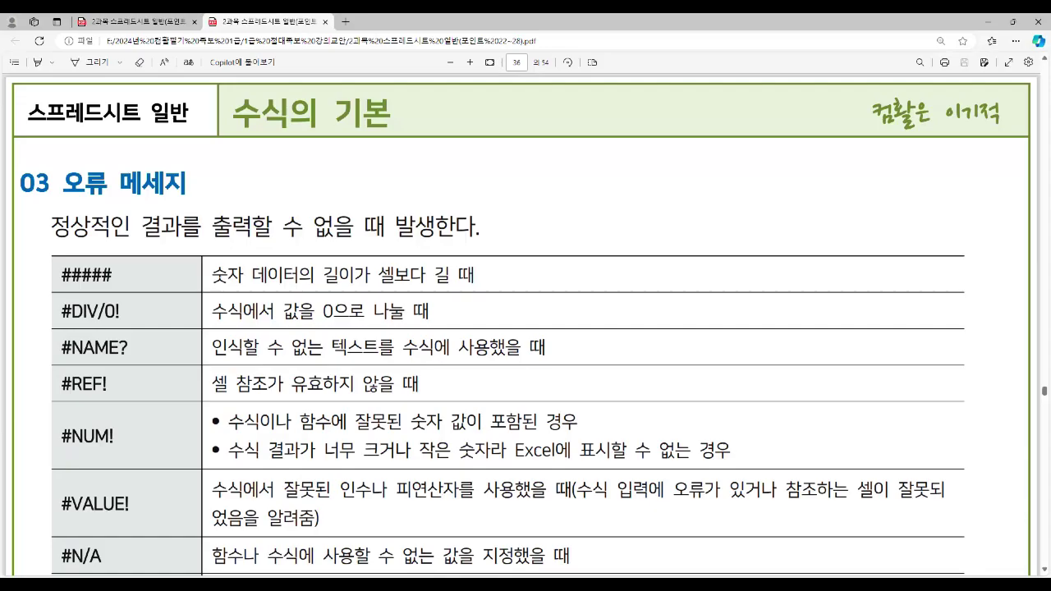
Switch to the Excel workbook and inspect which range the named formula in cell B5 refers to.
key("alt+Tab")
left_click(128, 229)
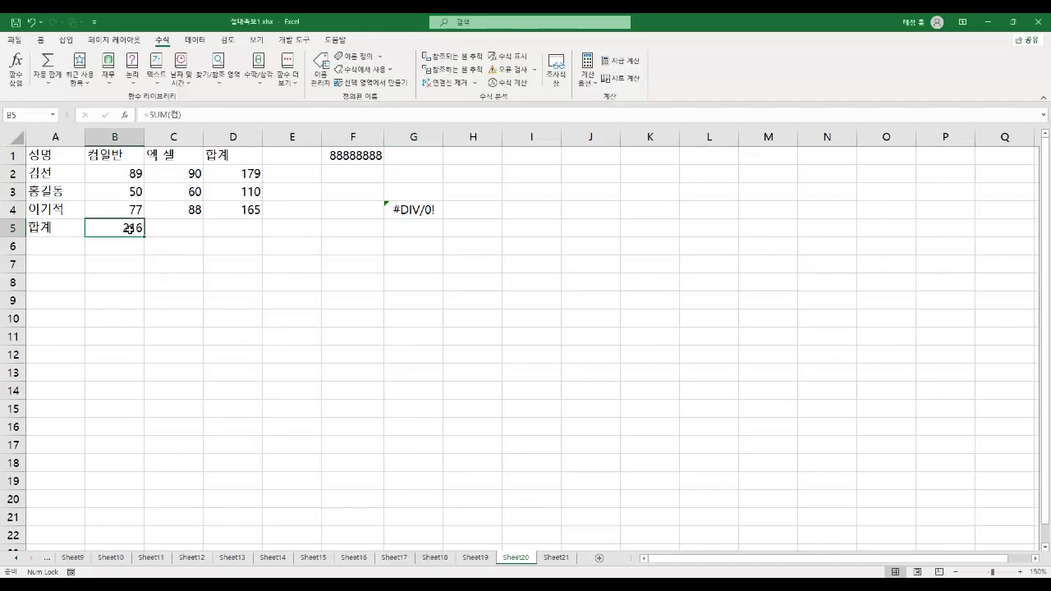
double_click(131, 231)
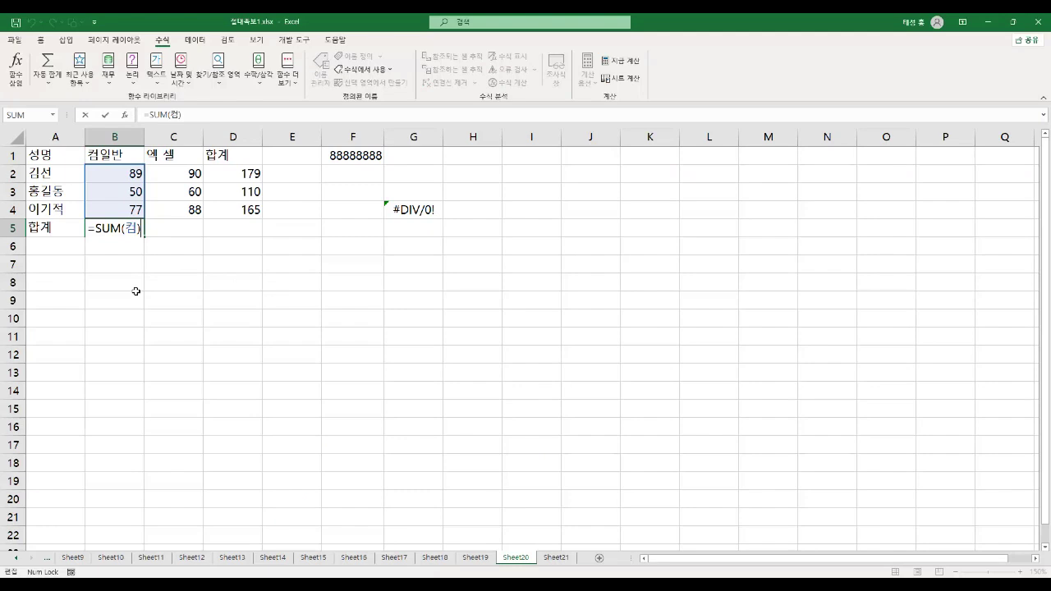
key("Return")
left_click(125, 229)
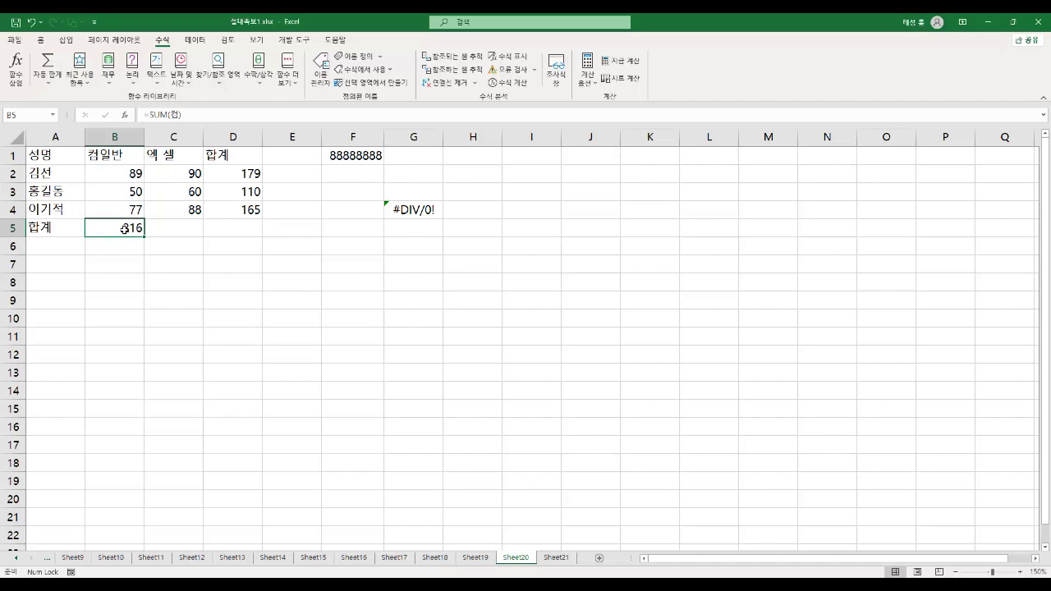
Delete the defined name 컴 in 이름 관리자 and inspect the formula in cell B5 that uses it.
left_click(321, 82)
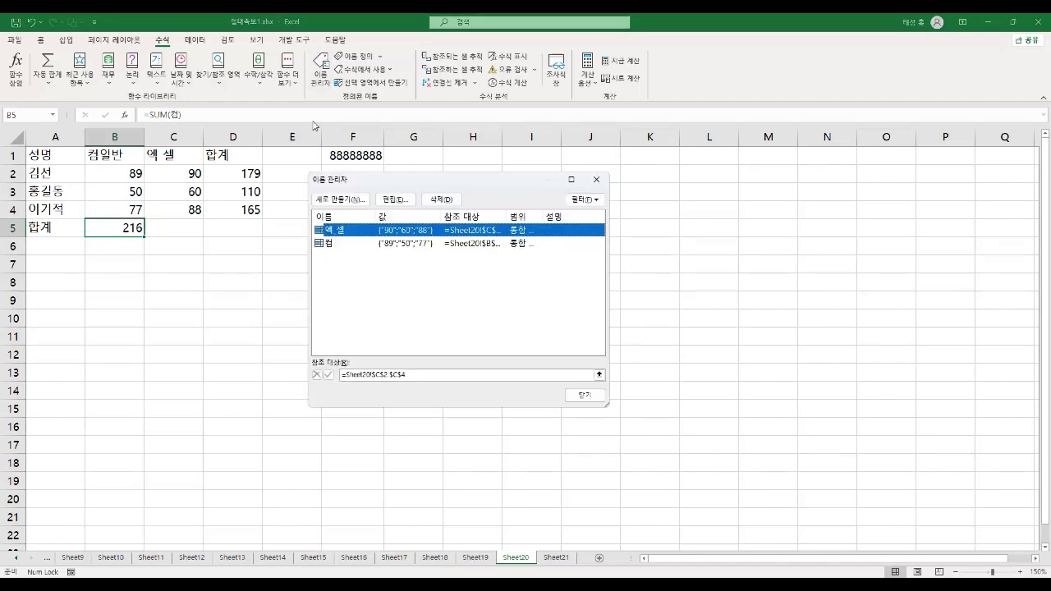
left_click(338, 244)
left_click(442, 200)
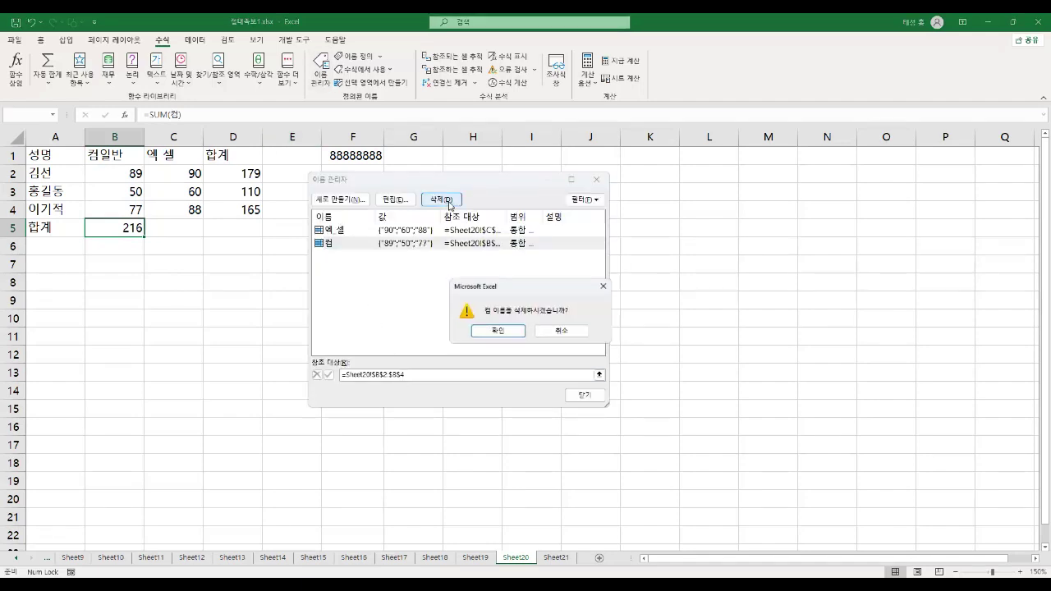
left_click(508, 332)
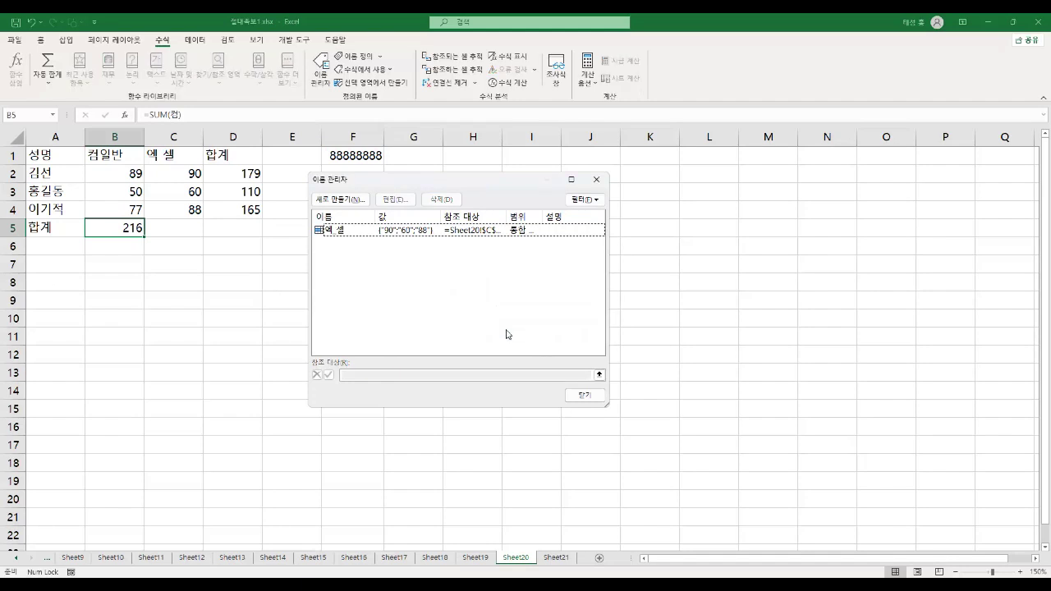
left_click(593, 397)
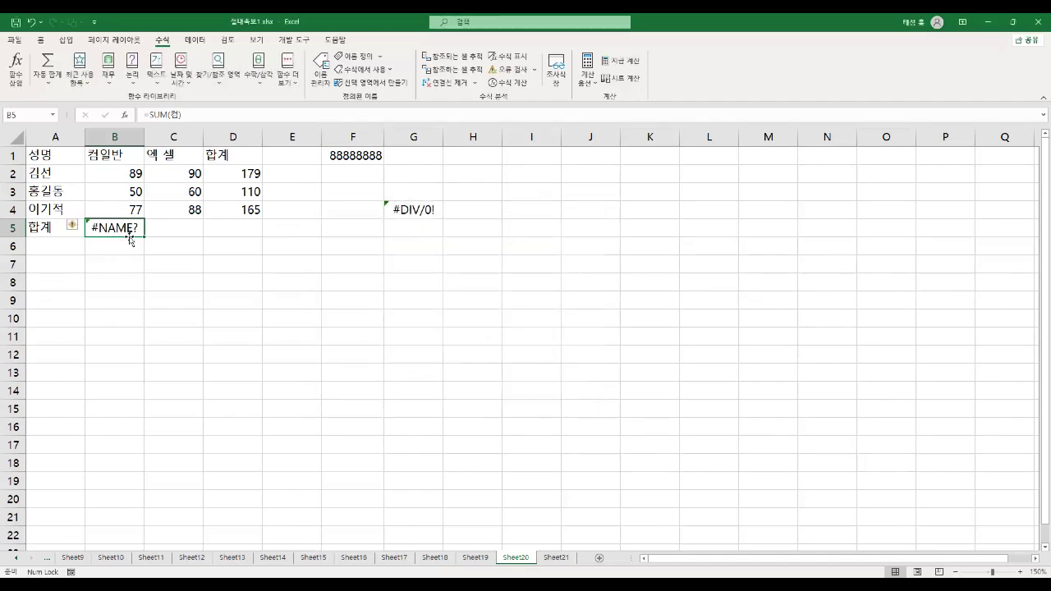
double_click(131, 239)
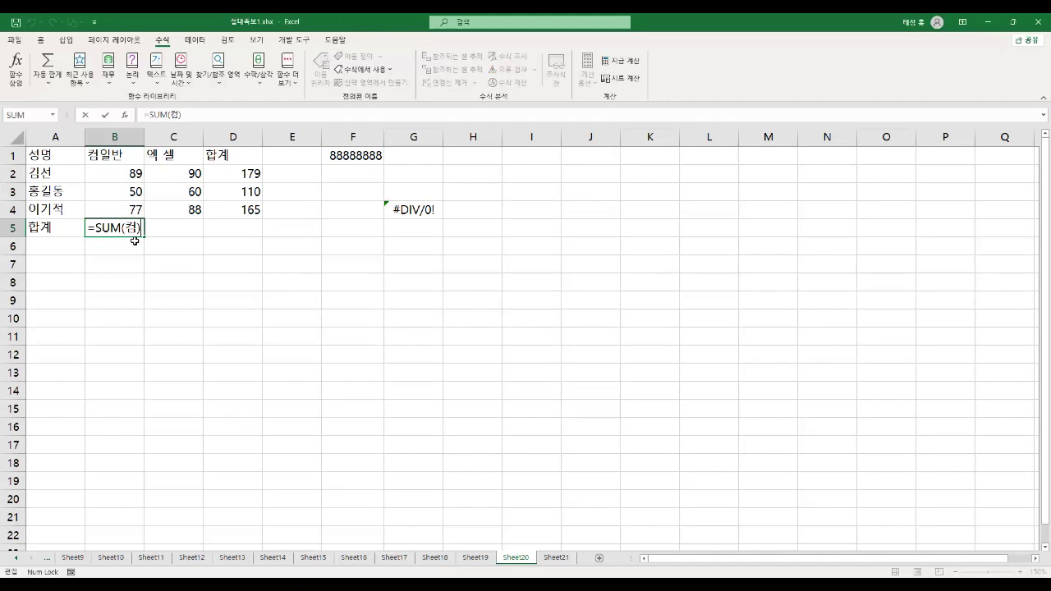
key("Return")
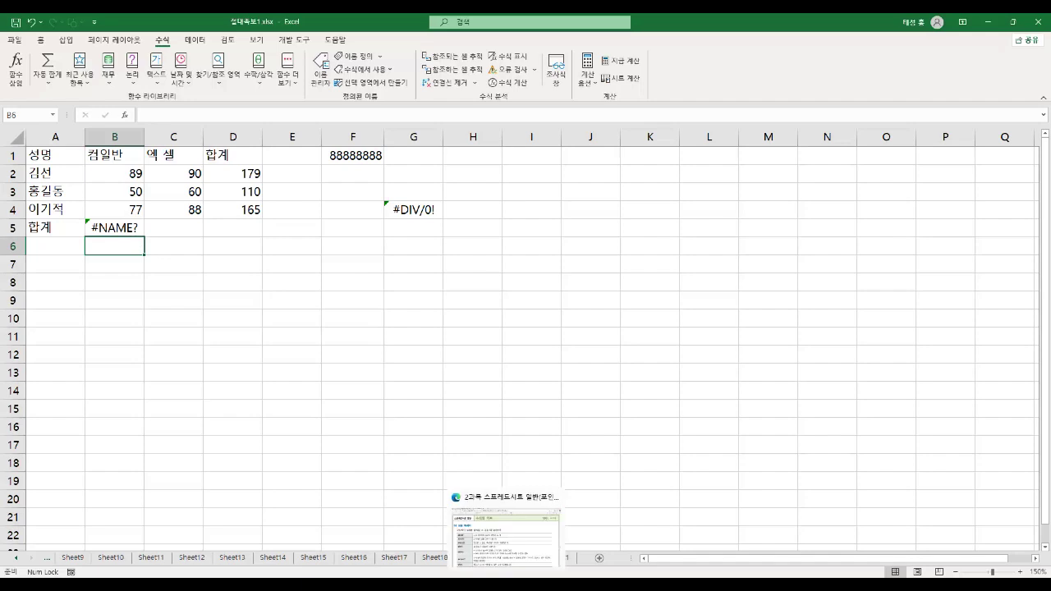
Return to the PDF, highlight the #REF! code and its description, and draw a box around the word 참조.
key("alt+Tab")
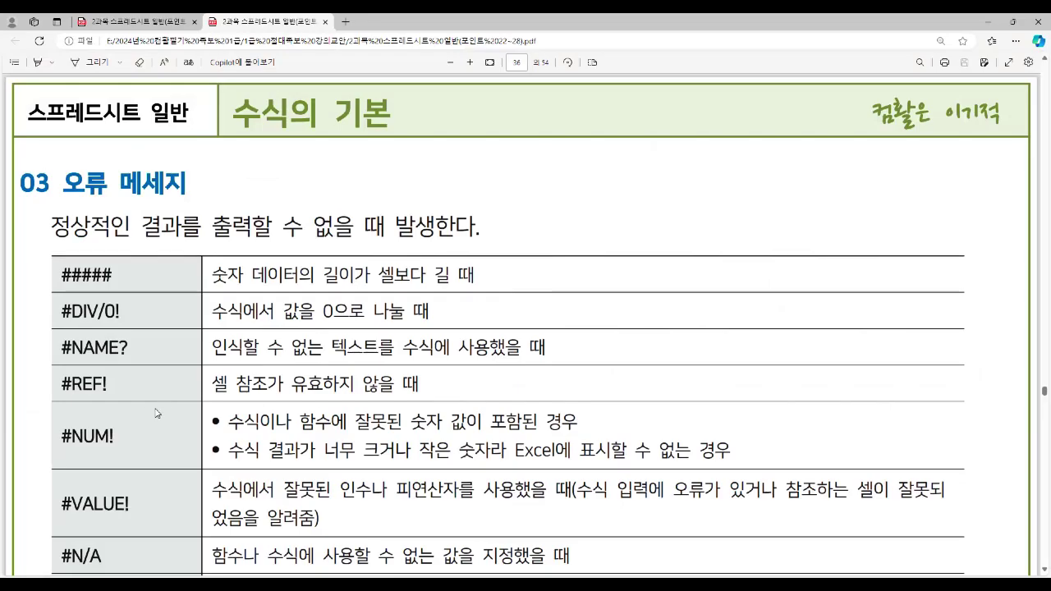
scroll(156, 412, "down", 1)
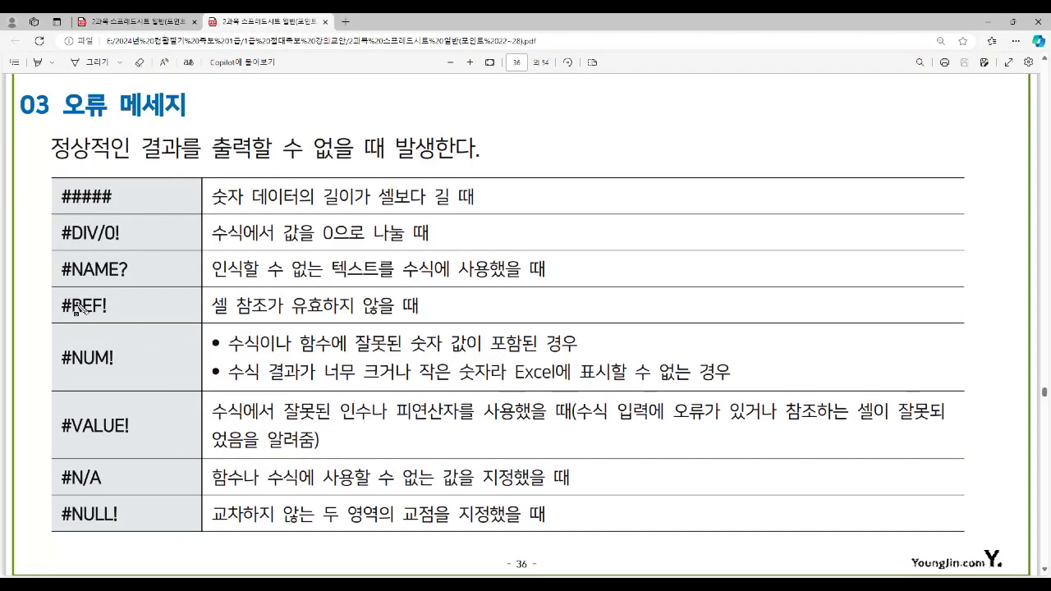
left_click_drag(59, 306, 106, 311)
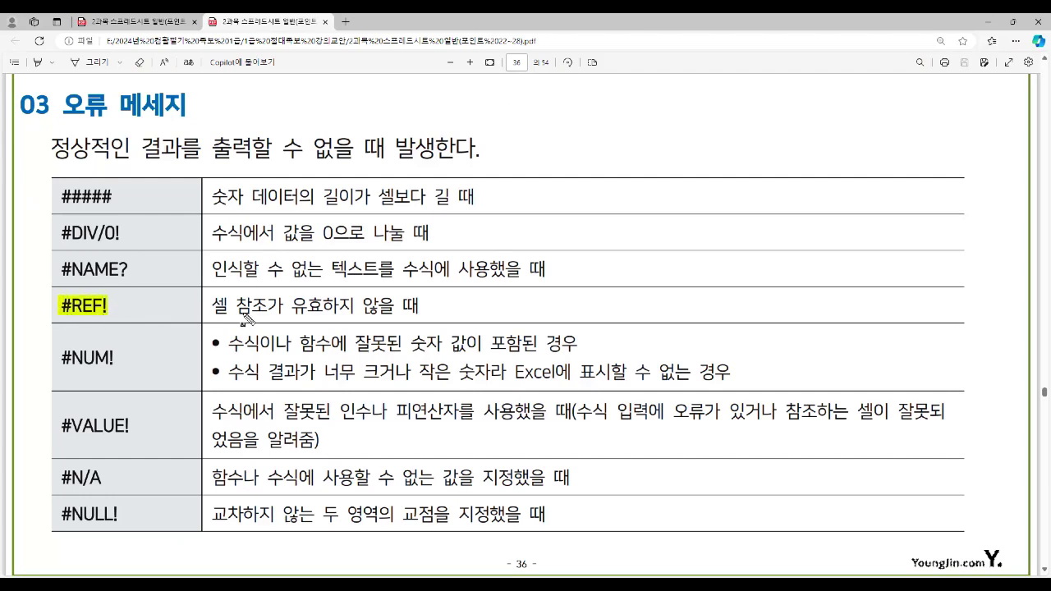
left_click_drag(213, 309, 419, 313)
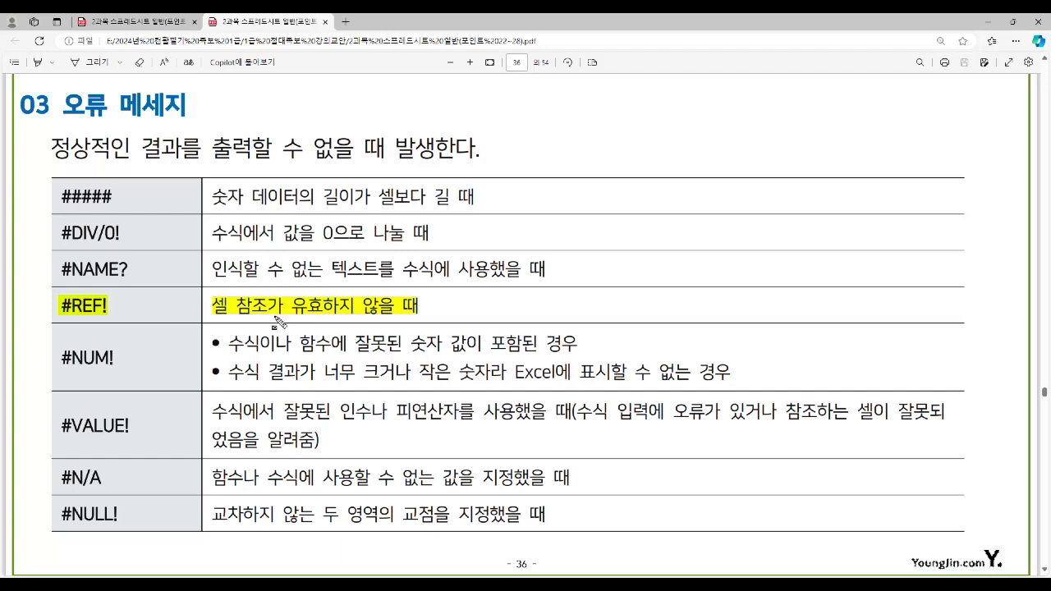
left_click_drag(233, 296, 268, 317)
Highlight the #NUM! error code in the error table.
left_click_drag(59, 356, 114, 361)
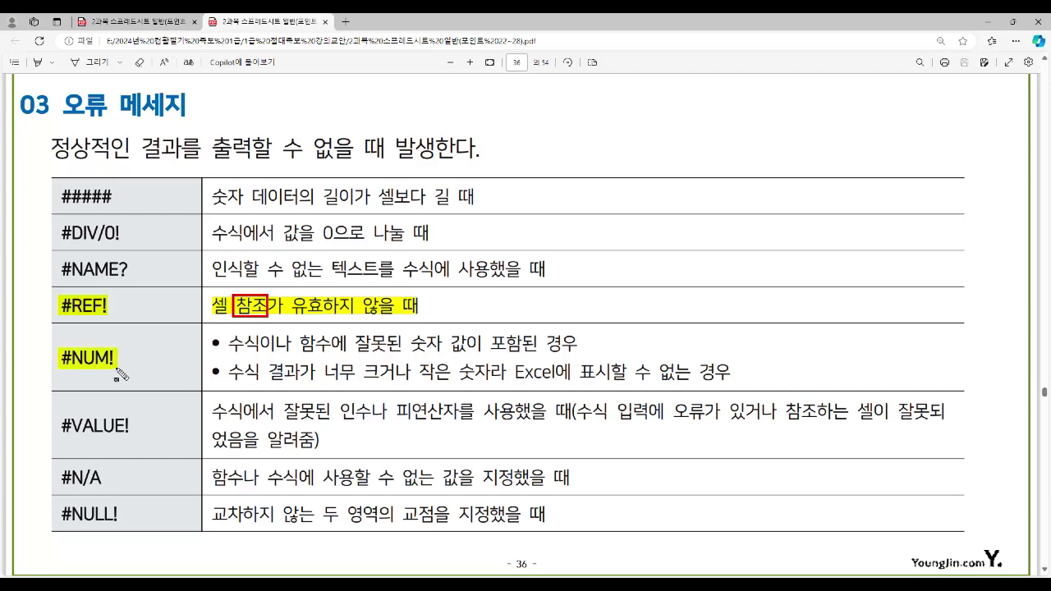